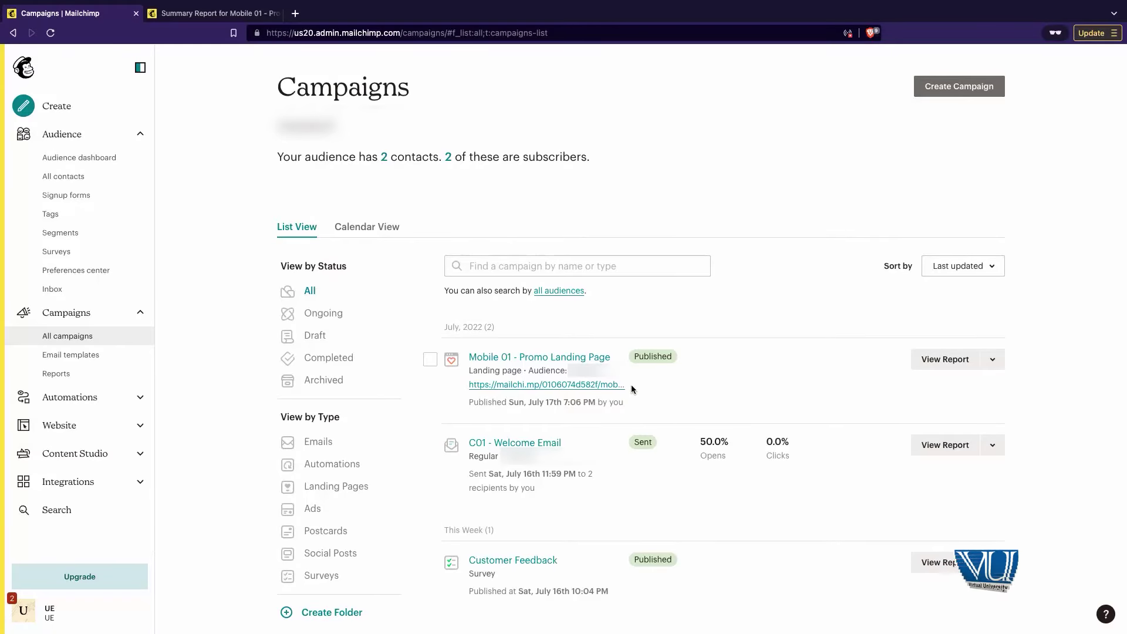
Step: Open the Reports page for the campaigns
{"action": "scroll", "coordinate": [521, 388], "scroll_direction": "up", "scroll_amount": 5}
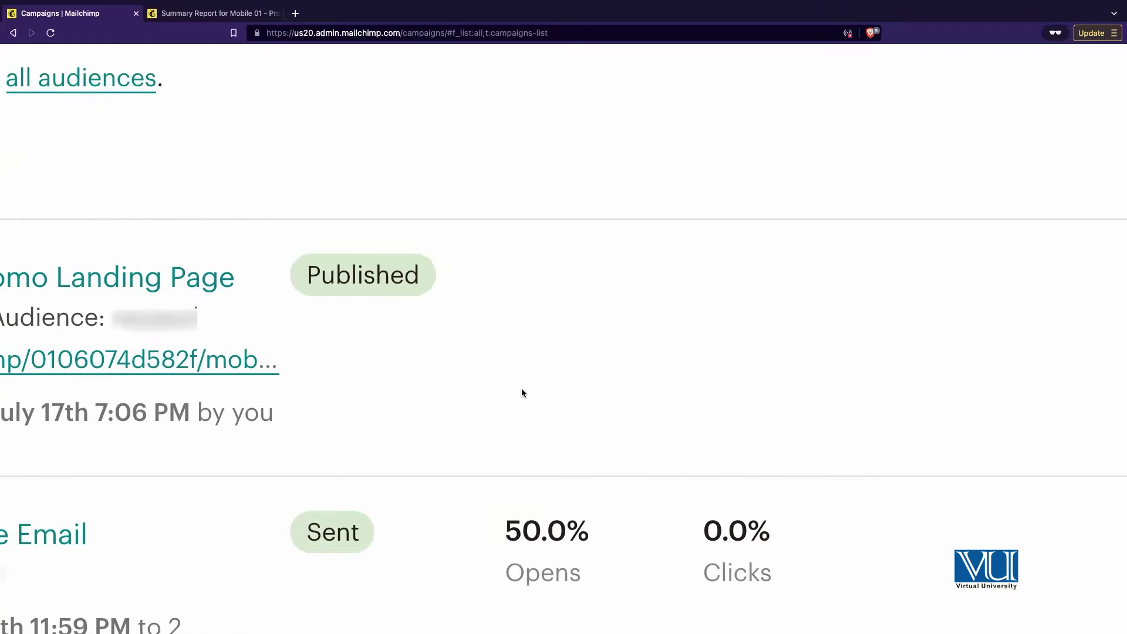
{"action": "scroll", "coordinate": [521, 392], "scroll_direction": "down", "scroll_amount": 5}
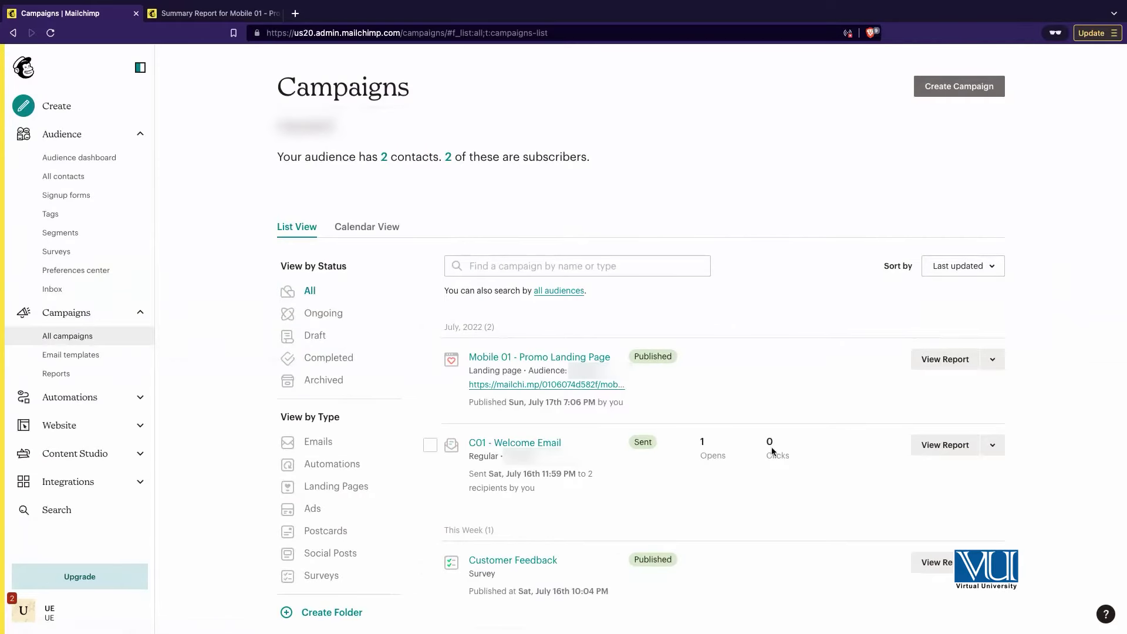
{"action": "scroll", "coordinate": [132, 353], "scroll_direction": "up", "scroll_amount": 5}
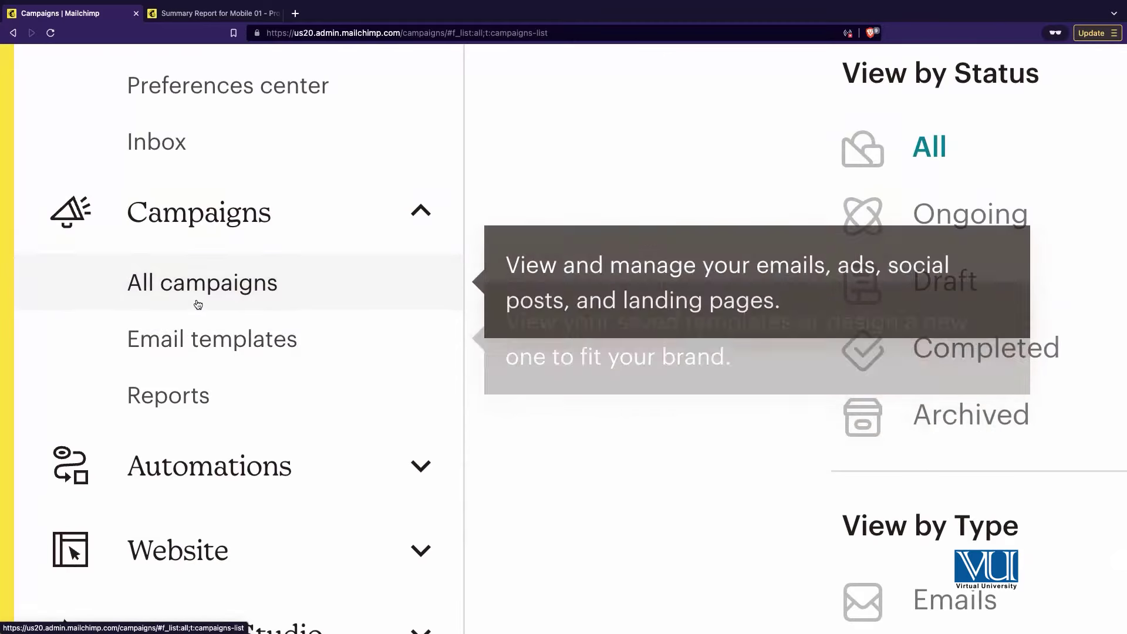
{"action": "scroll", "coordinate": [178, 391], "scroll_direction": "down", "scroll_amount": 5}
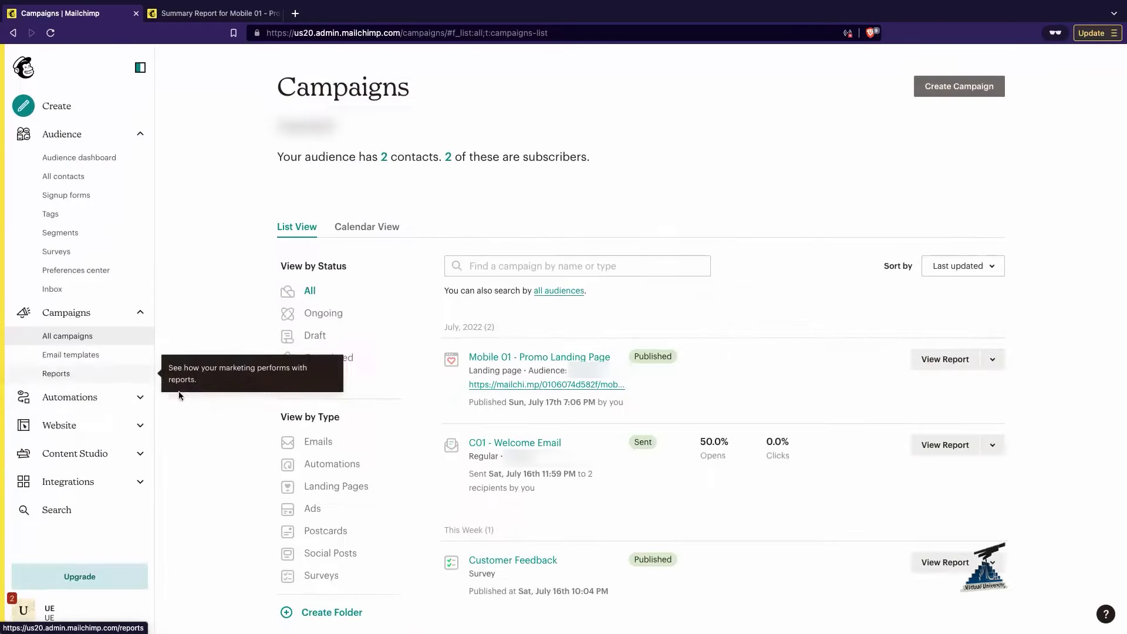
{"action": "left_click", "coordinate": [97, 375]}
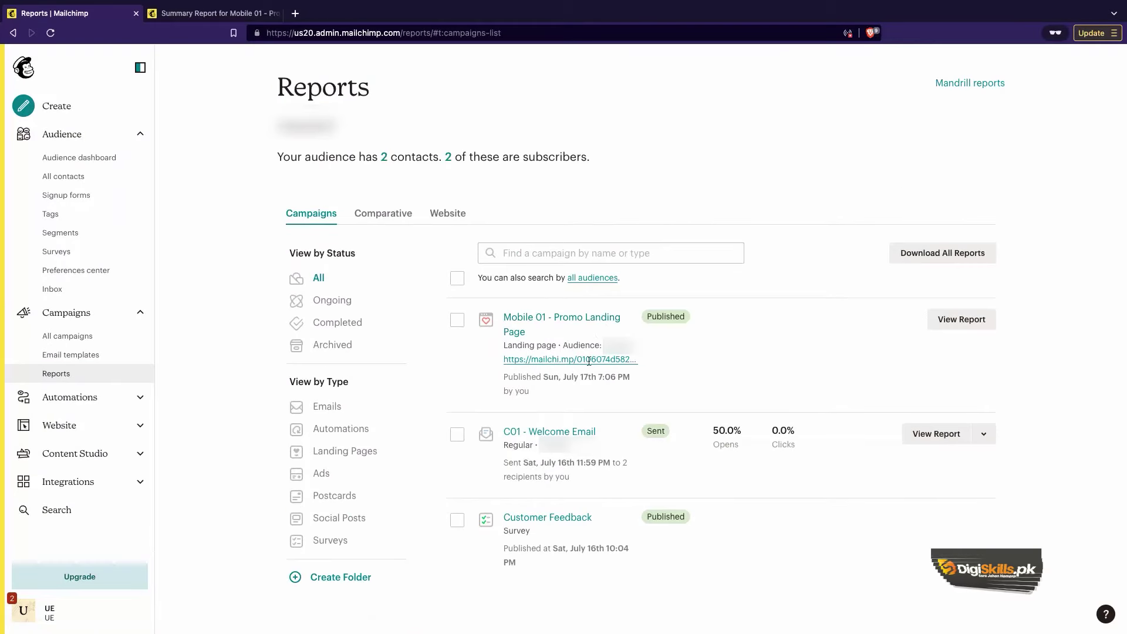
Step: Open the "Mobile 01 - Promo Landing Page" report in a new browser tab and switch to it
{"action": "scroll", "coordinate": [558, 390], "scroll_direction": "down", "scroll_amount": 1}
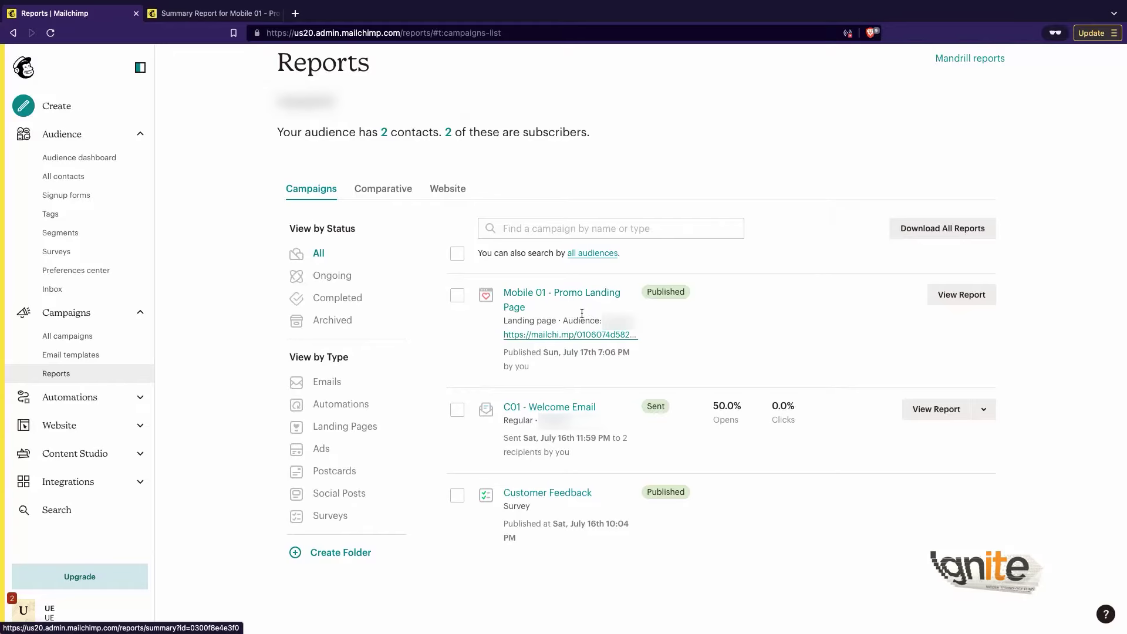
{"action": "right_click", "coordinate": [961, 298]}
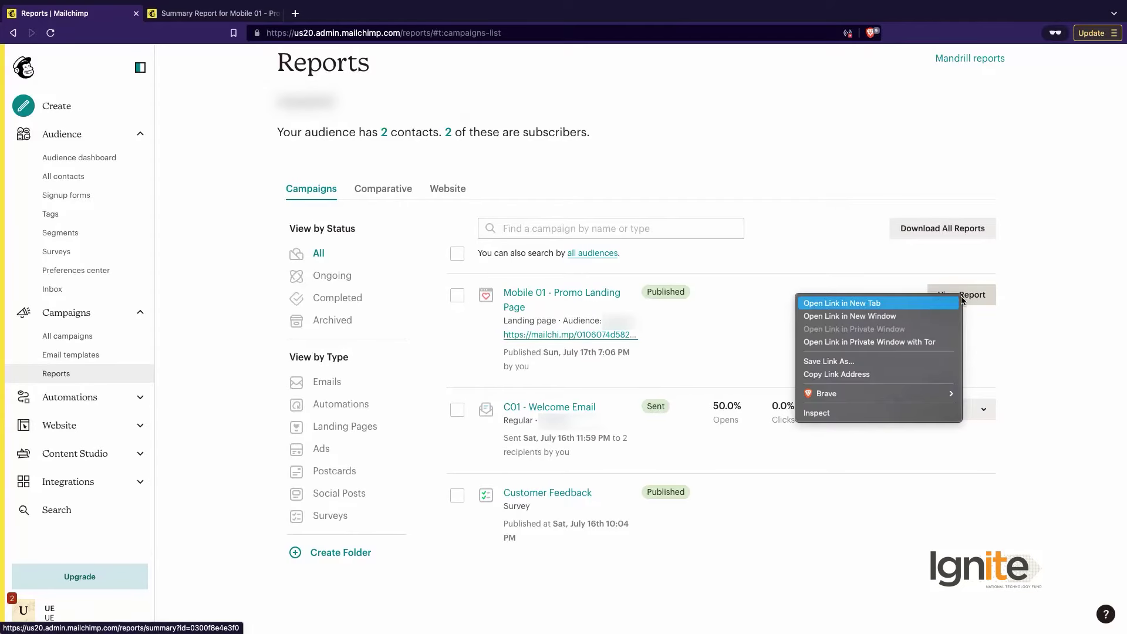
{"action": "left_click", "coordinate": [936, 303]}
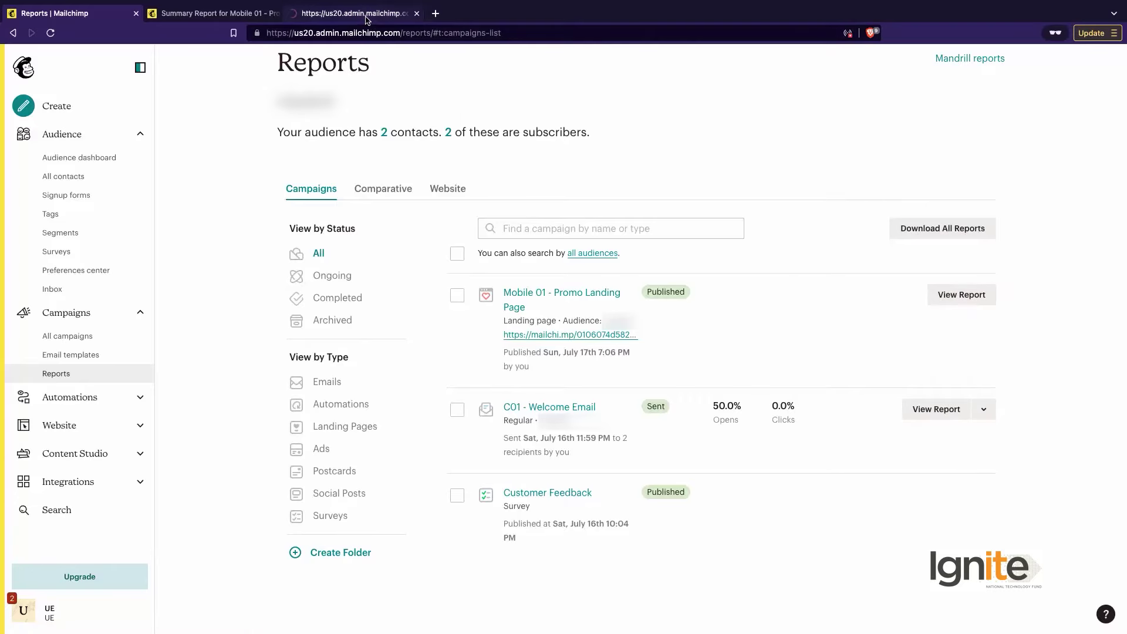
{"action": "left_click", "coordinate": [362, 15]}
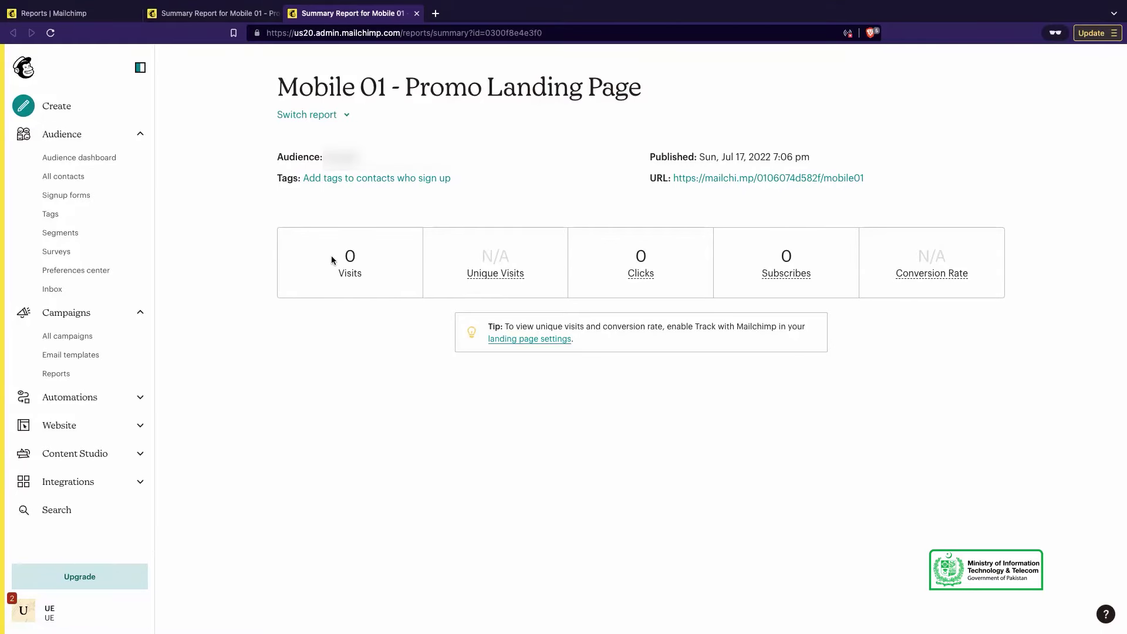
Step: Examine the landing page's visits, unique visits, clicks, subscribes and conversion rate metrics, including their explanations
{"action": "mouse_move", "coordinate": [476, 274]}
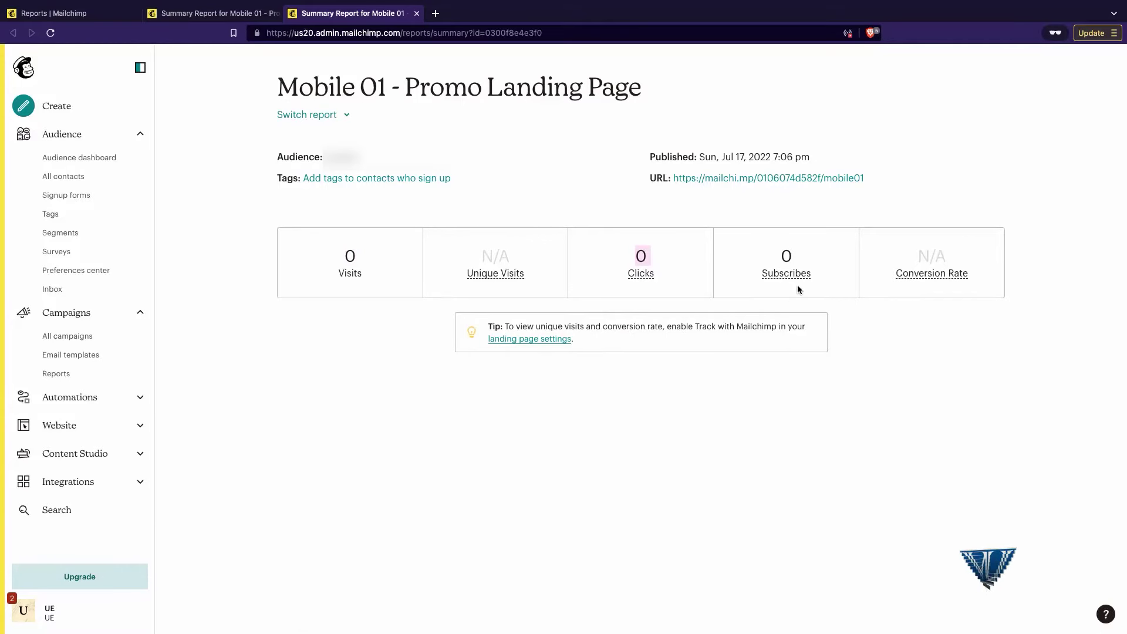
{"action": "mouse_move", "coordinate": [933, 276]}
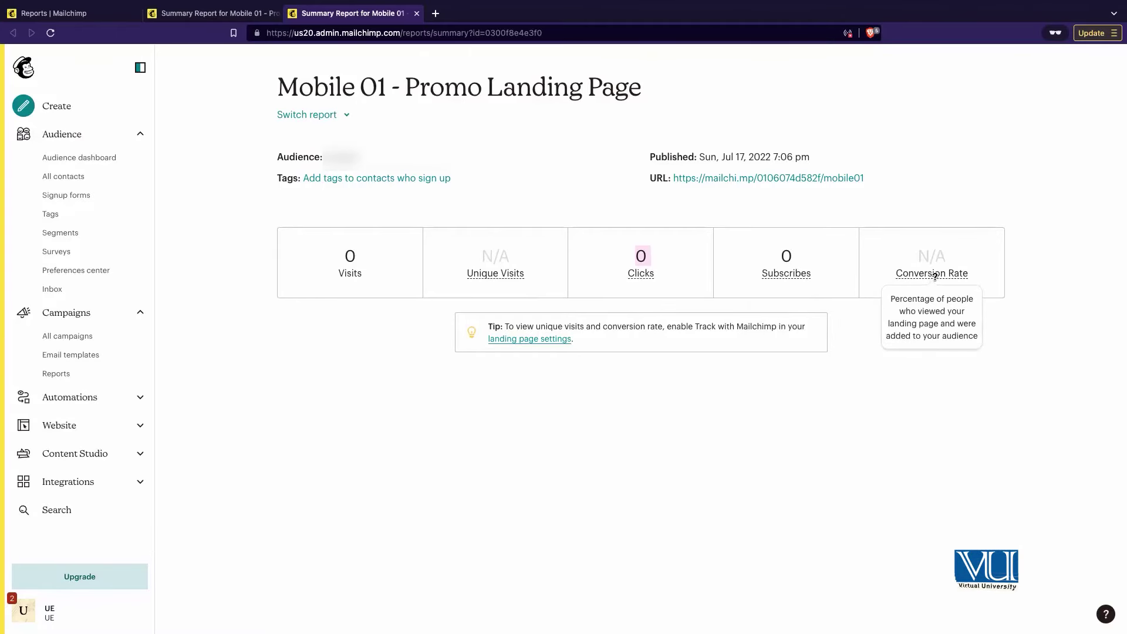
{"action": "scroll", "coordinate": [933, 276], "scroll_direction": "up", "scroll_amount": 5}
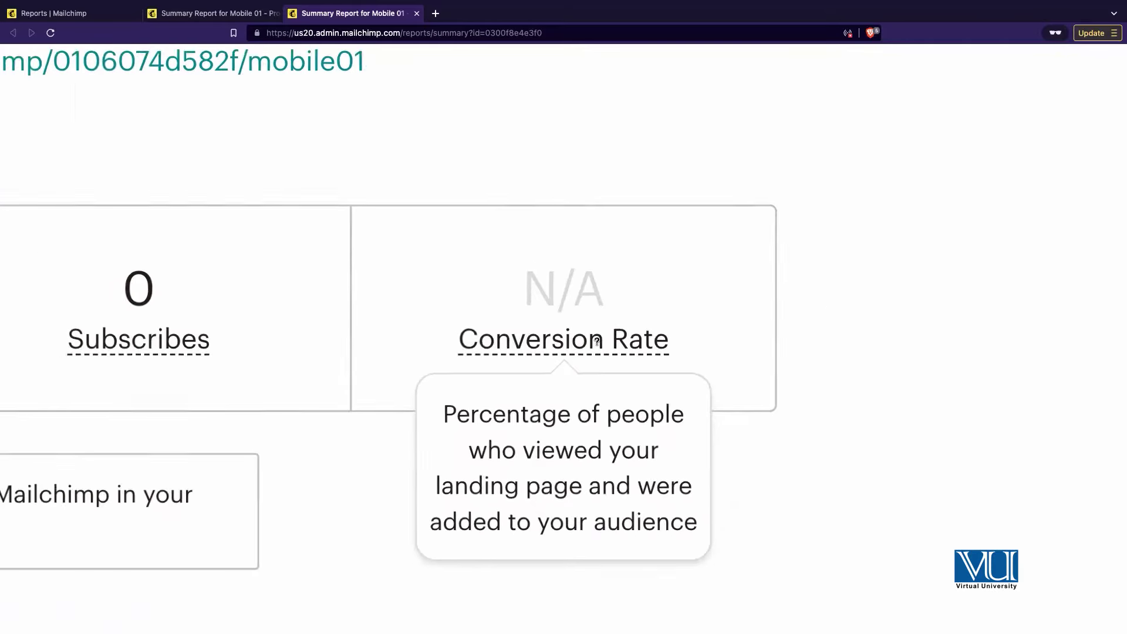
{"action": "scroll", "coordinate": [596, 341], "scroll_direction": "down", "scroll_amount": 5}
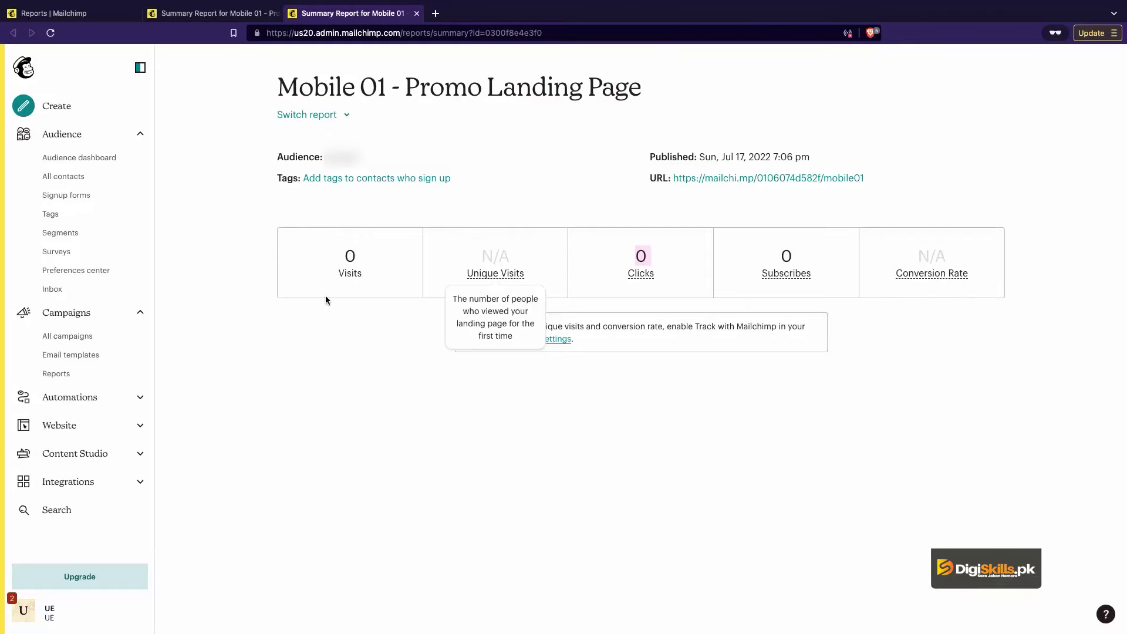
{"action": "mouse_move", "coordinate": [643, 267]}
{"action": "mouse_move", "coordinate": [783, 277]}
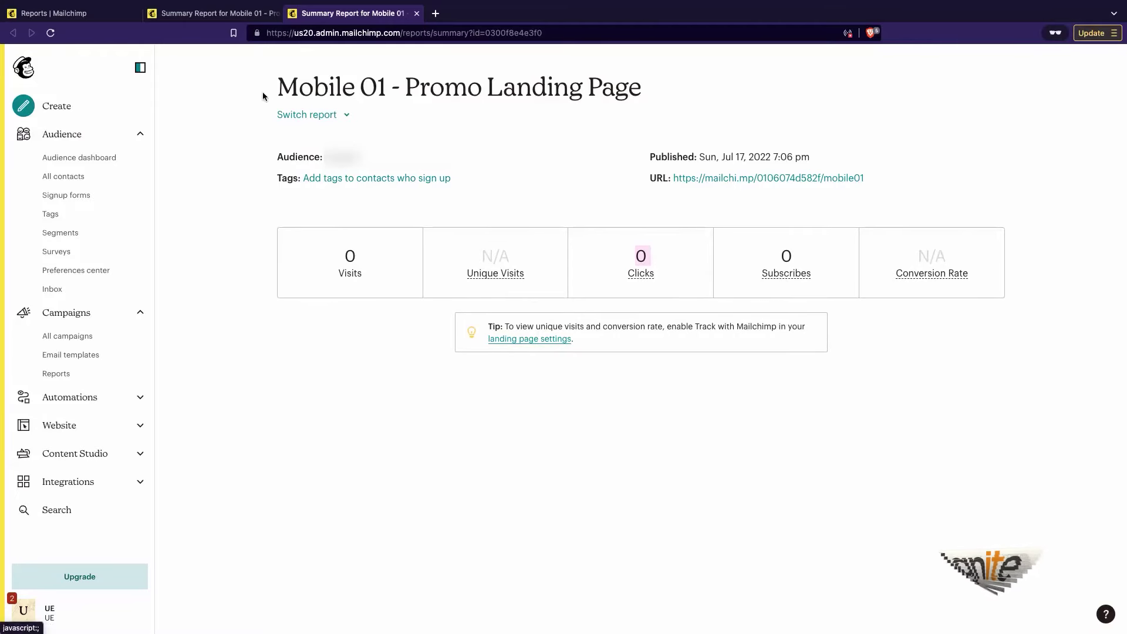
Step: Return to the reports list and open the "C01 - Welcome Email" report in a new browser tab
{"action": "left_click", "coordinate": [54, 13]}
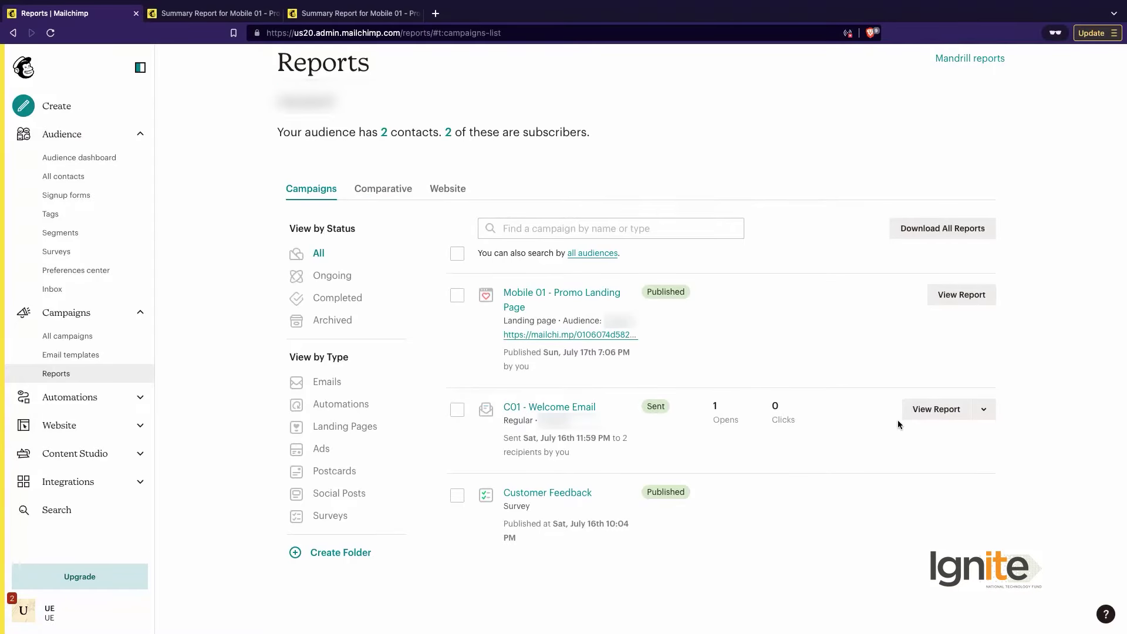
{"action": "right_click", "coordinate": [928, 412]}
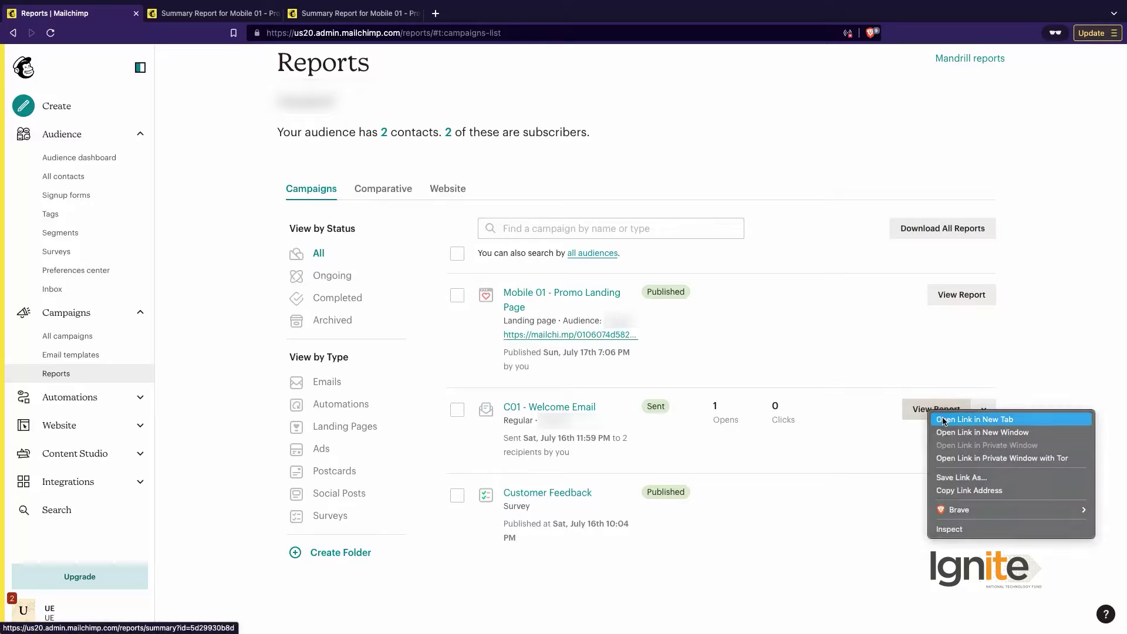
{"action": "left_click", "coordinate": [974, 419]}
{"action": "left_click", "coordinate": [499, 13]}
Step: Examine the welcome email report's sections, recipients, subject line and delivery date
{"action": "scroll", "coordinate": [481, 251], "scroll_direction": "down", "scroll_amount": 10}
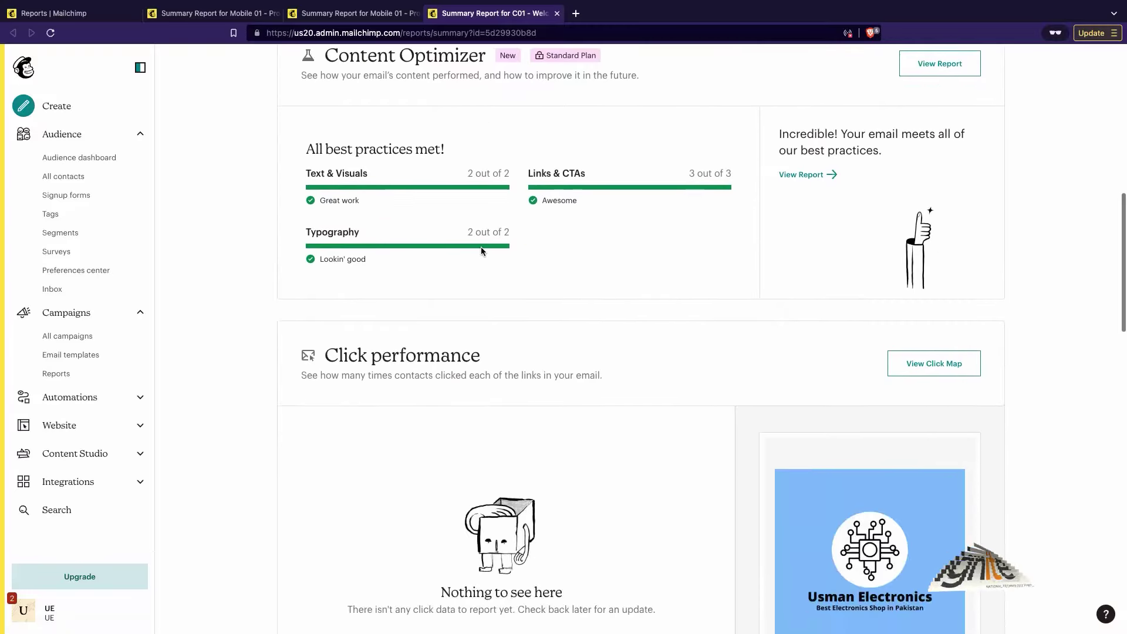
{"action": "scroll", "coordinate": [480, 252], "scroll_direction": "up", "scroll_amount": 10}
{"action": "scroll", "coordinate": [459, 236], "scroll_direction": "up", "scroll_amount": 5}
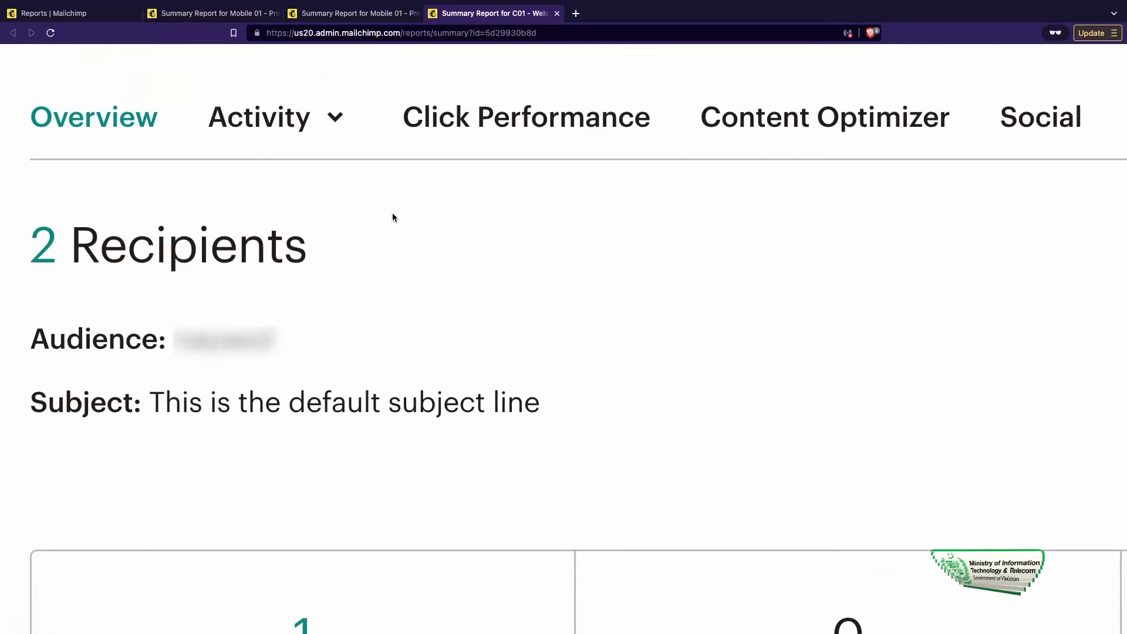
{"action": "scroll", "coordinate": [392, 214], "scroll_direction": "up", "scroll_amount": 3}
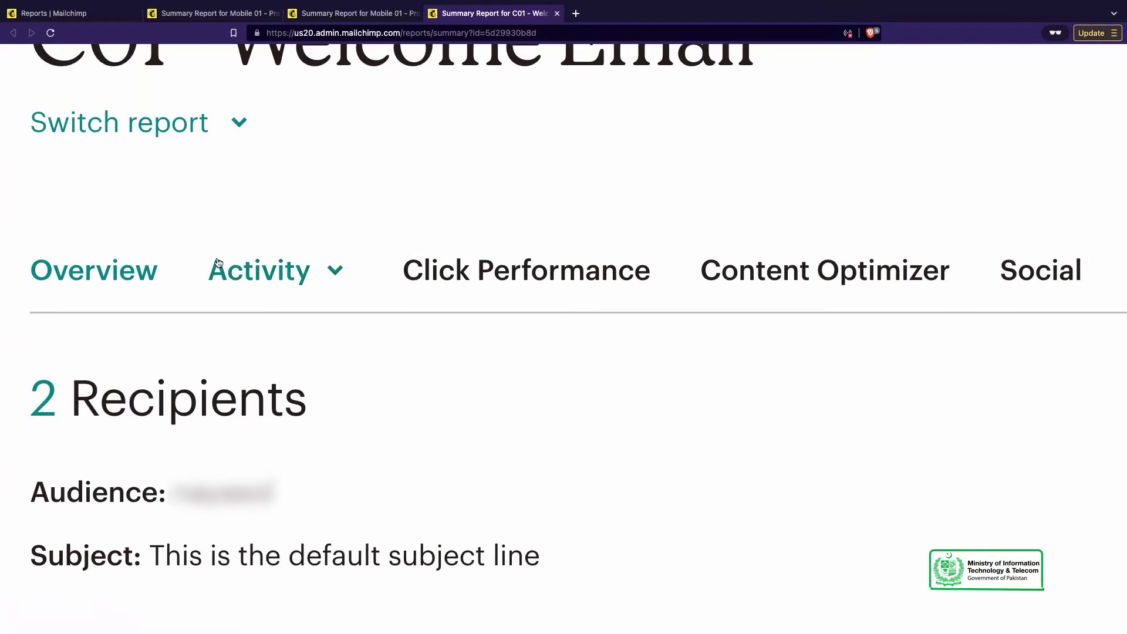
{"action": "scroll", "coordinate": [800, 259], "scroll_direction": "down", "scroll_amount": 5}
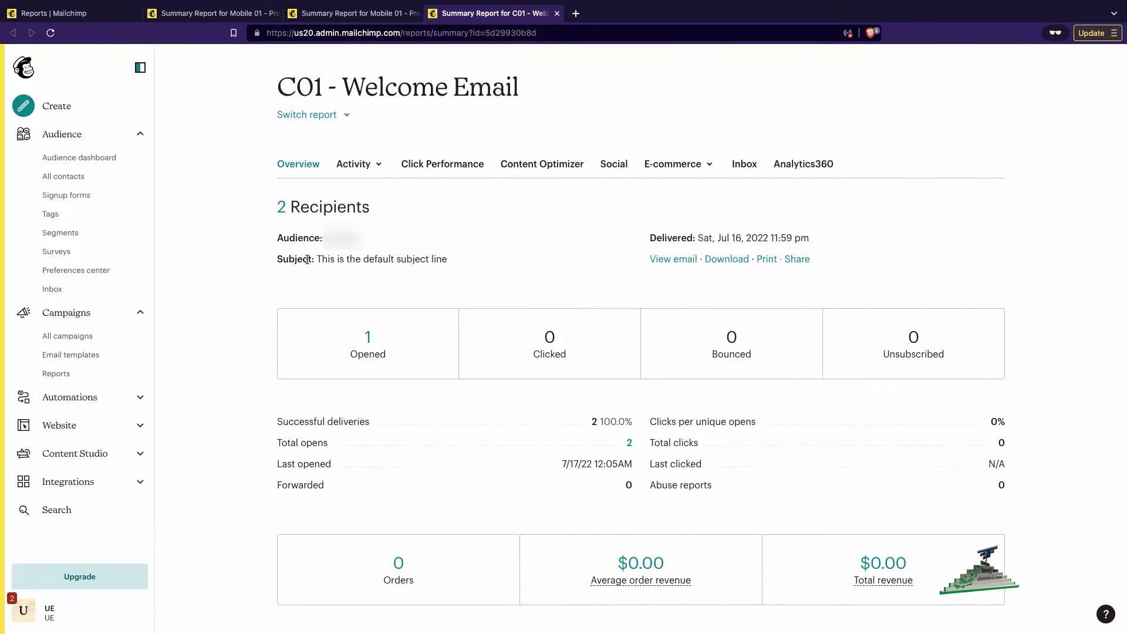
{"action": "triple_click", "coordinate": [370, 259]}
{"action": "left_click", "coordinate": [415, 269]}
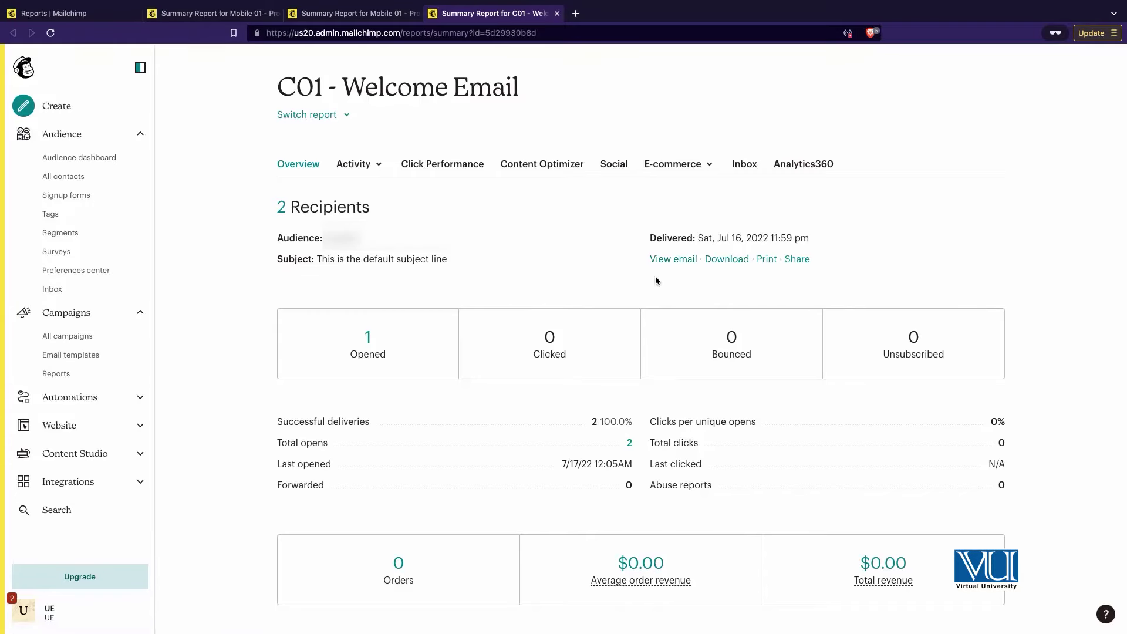
{"action": "triple_click", "coordinate": [671, 237]}
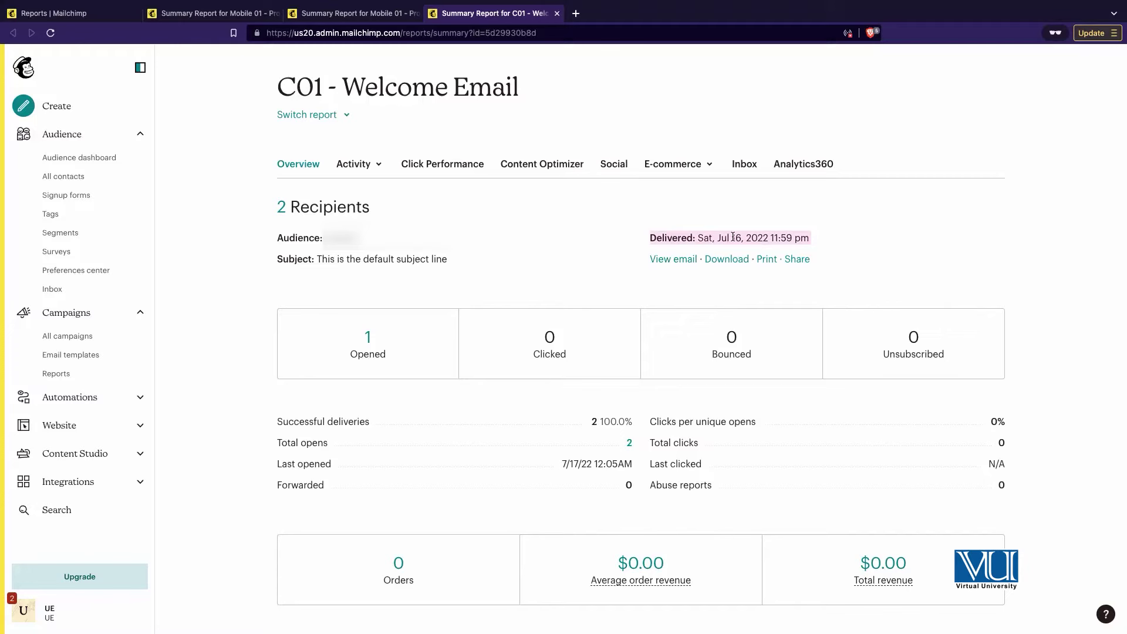
{"action": "left_click", "coordinate": [579, 292]}
Step: Review the opened, clicked, bounced and unsubscribed figures of the welcome email
{"action": "scroll", "coordinate": [453, 368], "scroll_direction": "down", "scroll_amount": 2}
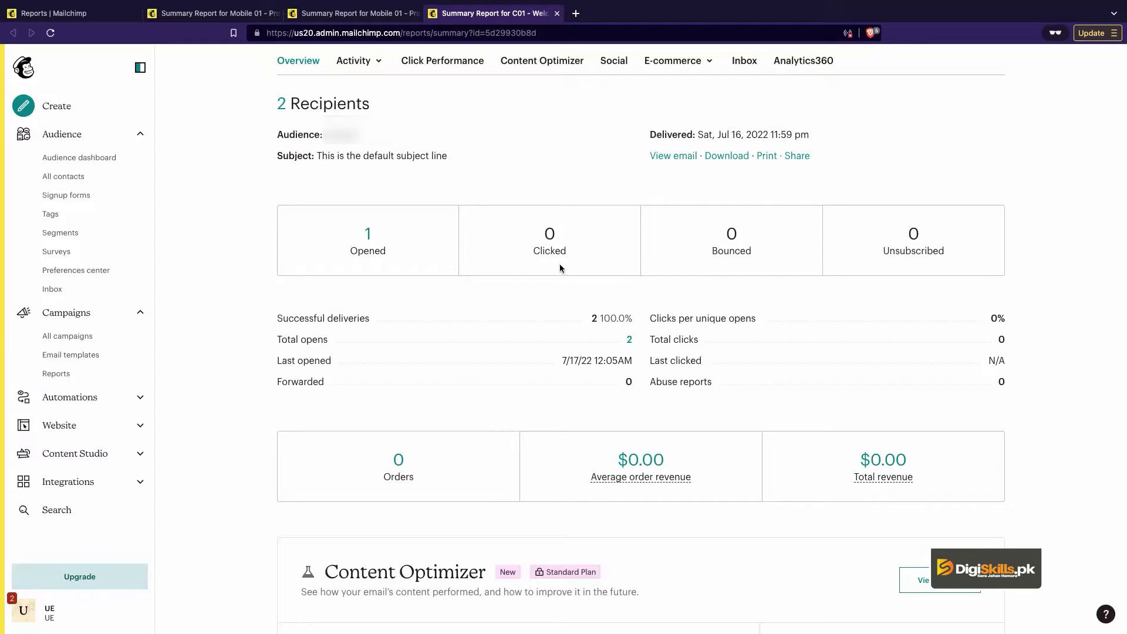
{"action": "double_click", "coordinate": [548, 250]}
{"action": "left_click", "coordinate": [713, 256]}
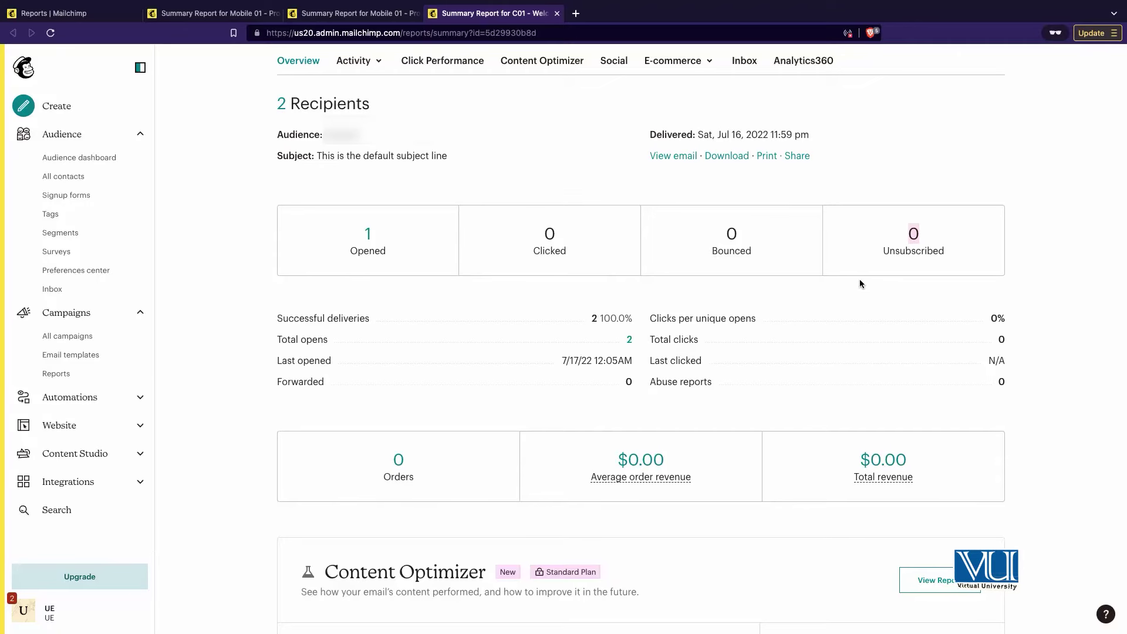
Step: Examine the welcome email's detailed statistics on successful deliveries, total opens, last opened, forwards and clicks per unique open
{"action": "scroll", "coordinate": [813, 262], "scroll_direction": "down", "scroll_amount": 1}
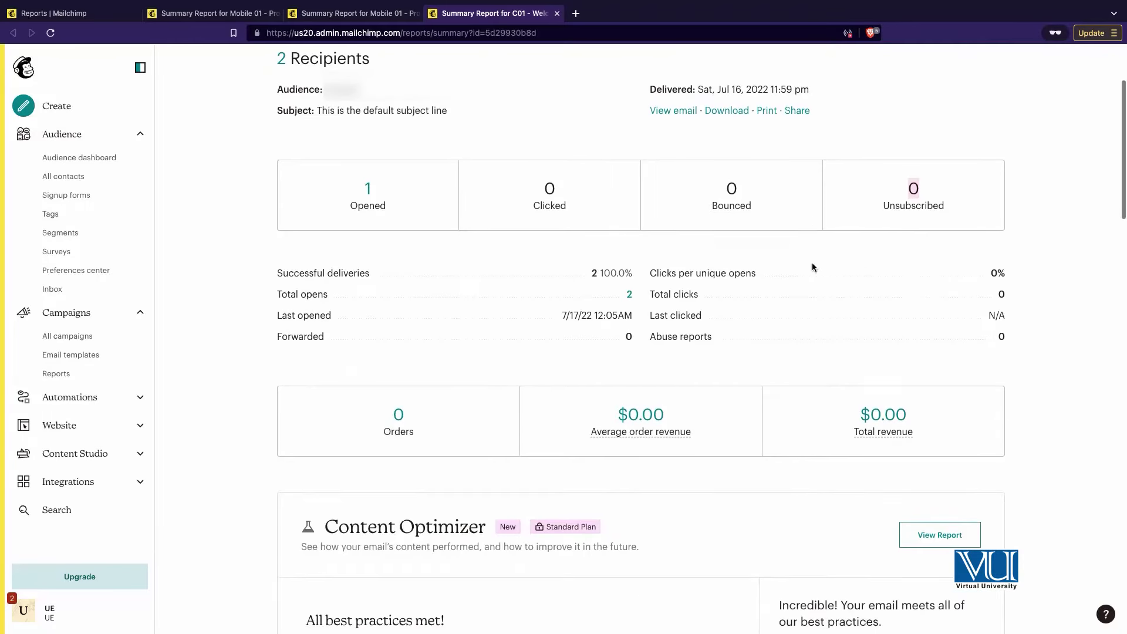
{"action": "scroll", "coordinate": [612, 301], "scroll_direction": "up", "scroll_amount": 7}
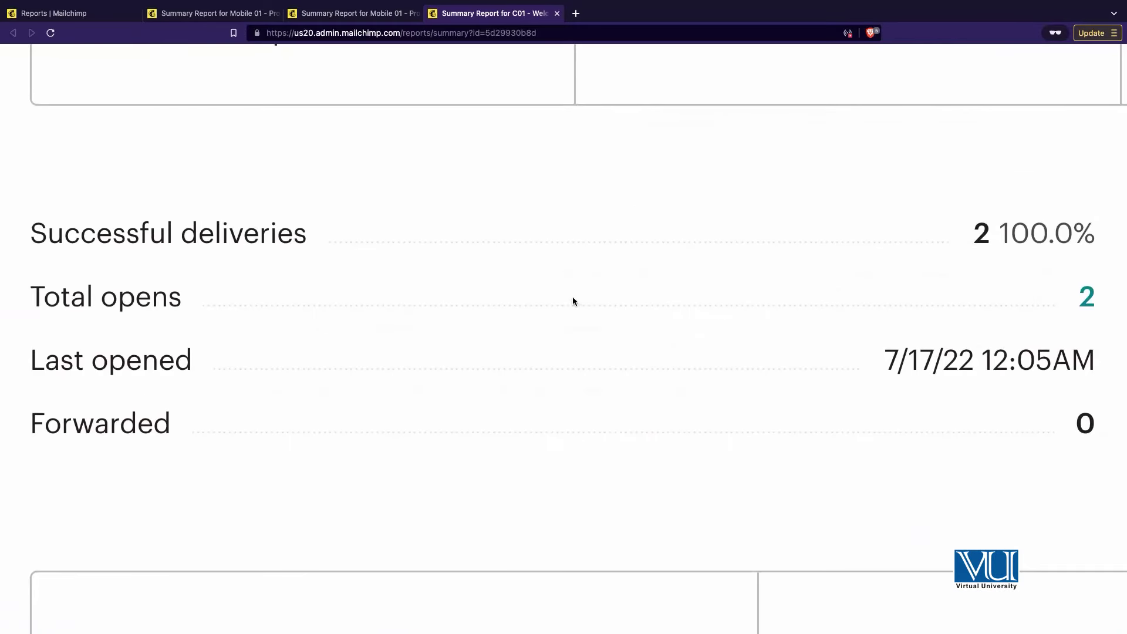
{"action": "triple_click", "coordinate": [230, 223]}
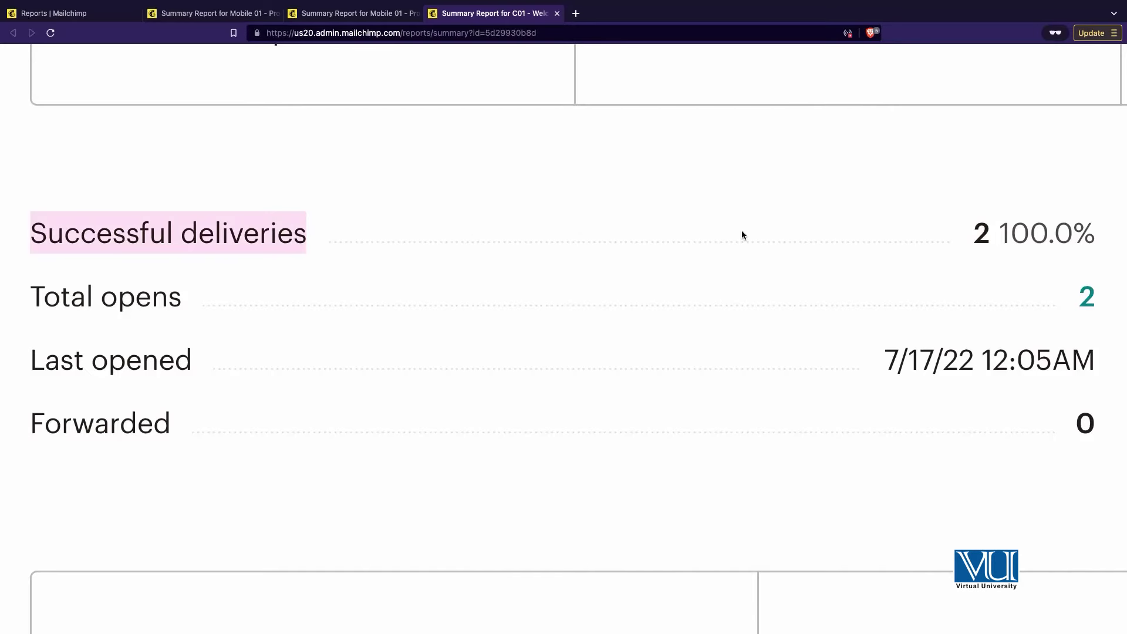
{"action": "left_click", "coordinate": [986, 234]}
{"action": "double_click", "coordinate": [981, 234]}
{"action": "left_click", "coordinate": [981, 235]}
{"action": "double_click", "coordinate": [1022, 233]}
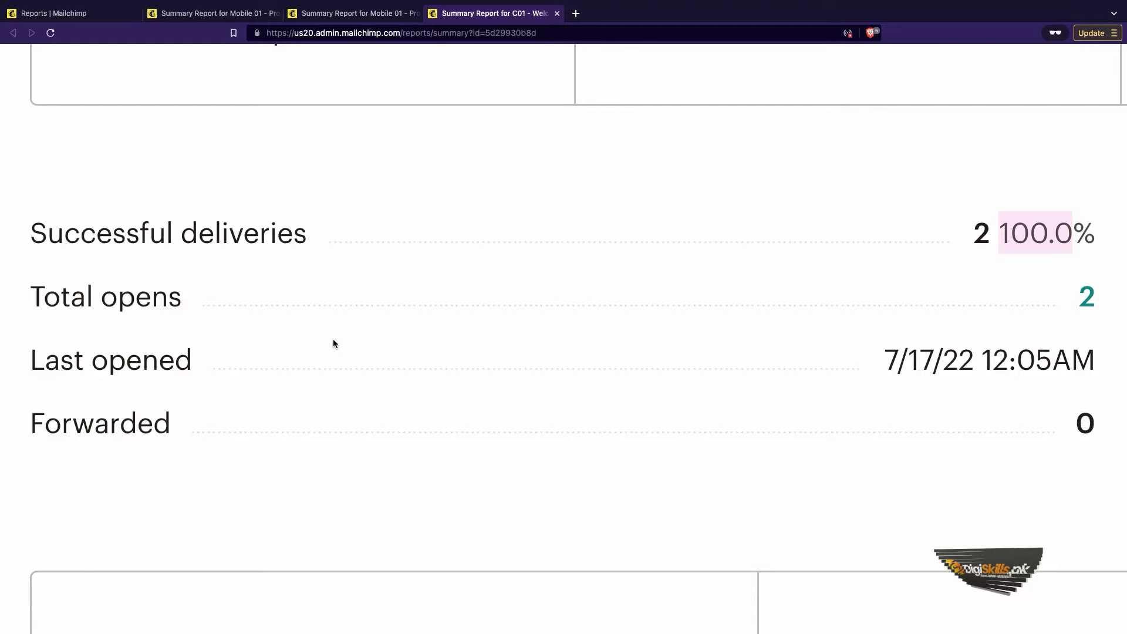
{"action": "scroll", "coordinate": [915, 256], "scroll_direction": "right", "scroll_amount": 1}
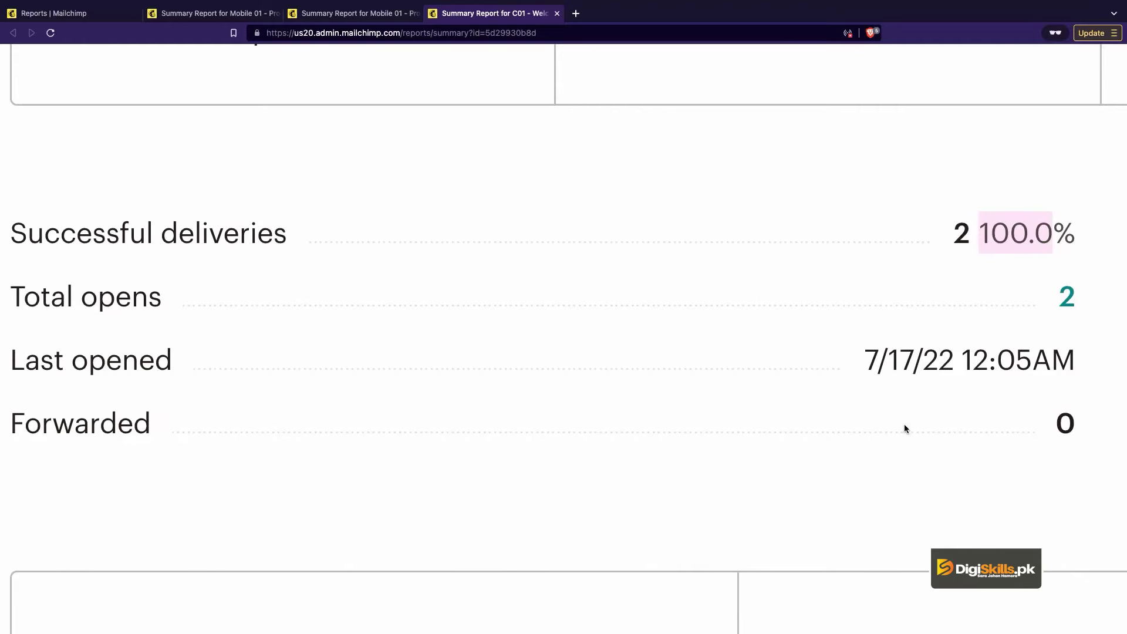
{"action": "scroll", "coordinate": [905, 429], "scroll_direction": "down", "scroll_amount": 5}
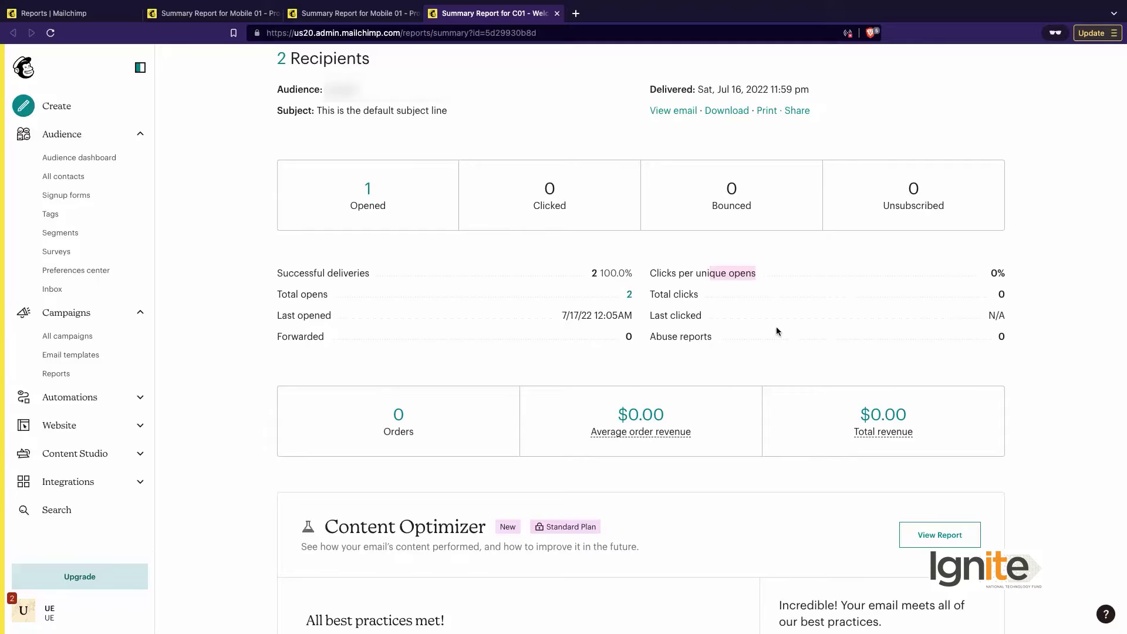
Step: Review the welcome email's orders, average order revenue and total revenue metrics, including the explanation of average order revenue
{"action": "scroll", "coordinate": [805, 362], "scroll_direction": "down", "scroll_amount": 1}
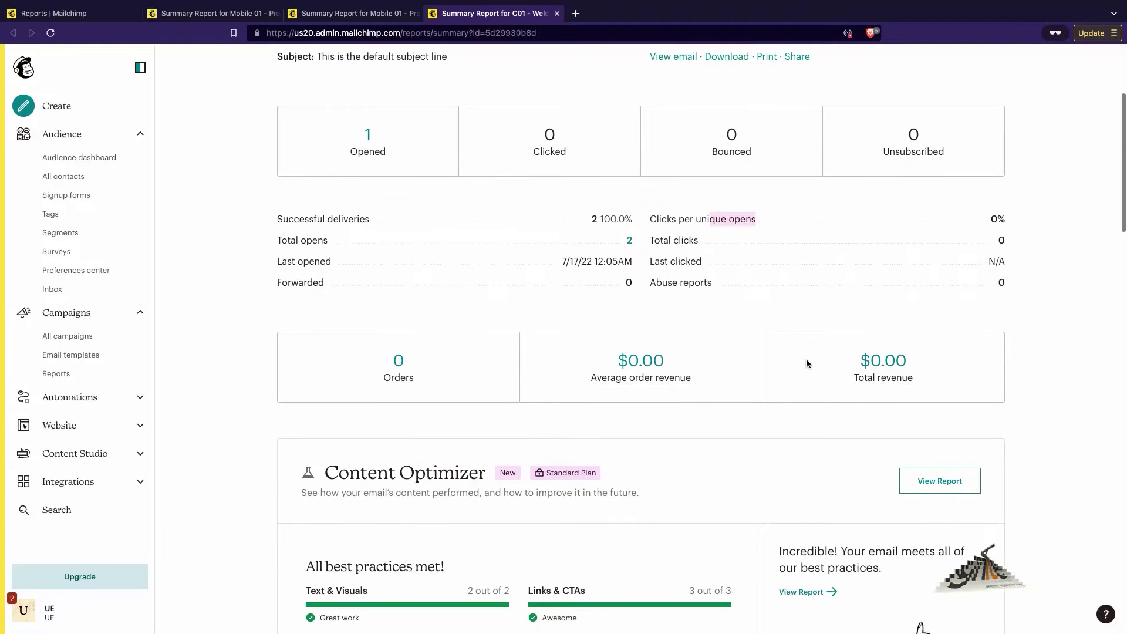
{"action": "mouse_move", "coordinate": [641, 417]}
{"action": "scroll", "coordinate": [642, 417], "scroll_direction": "down", "scroll_amount": 2}
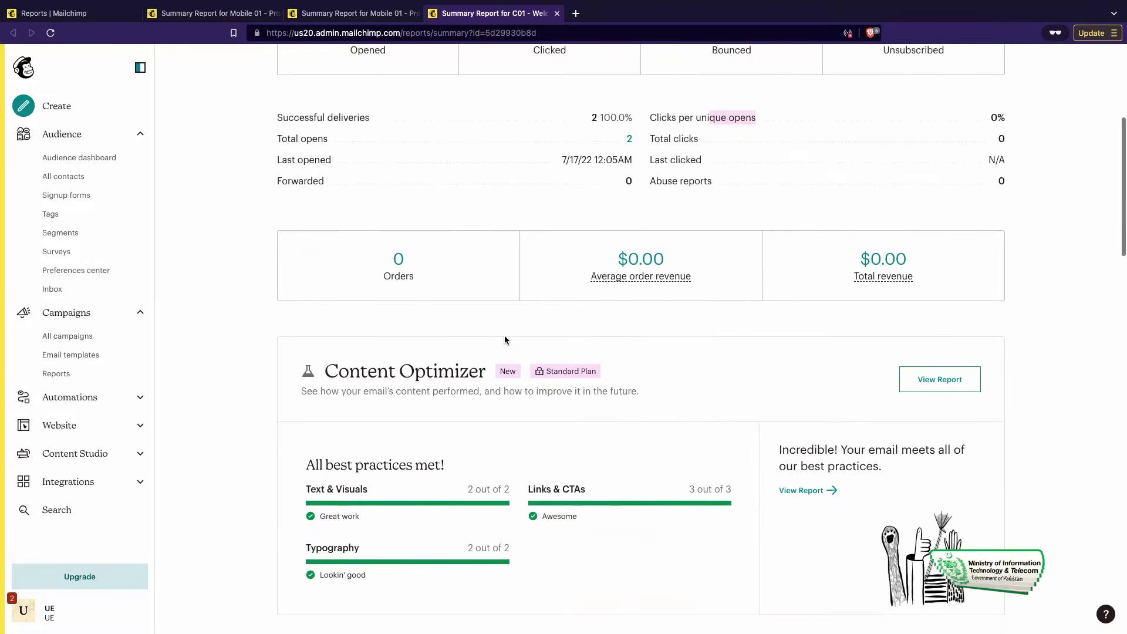
{"action": "scroll", "coordinate": [505, 336], "scroll_direction": "down", "scroll_amount": 1}
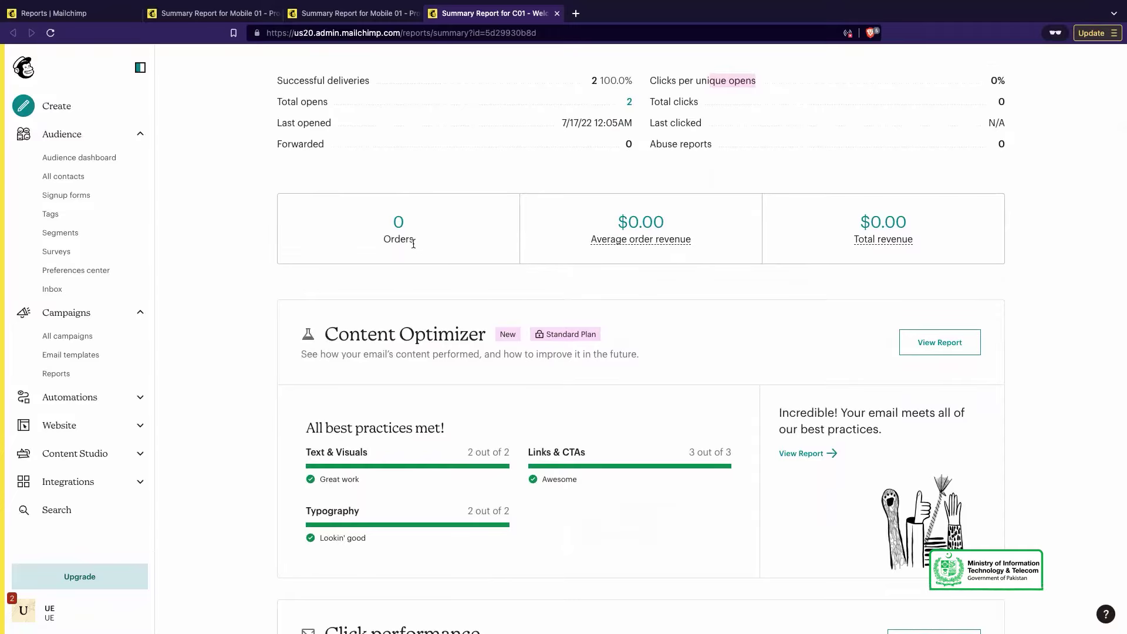
{"action": "mouse_move", "coordinate": [644, 253]}
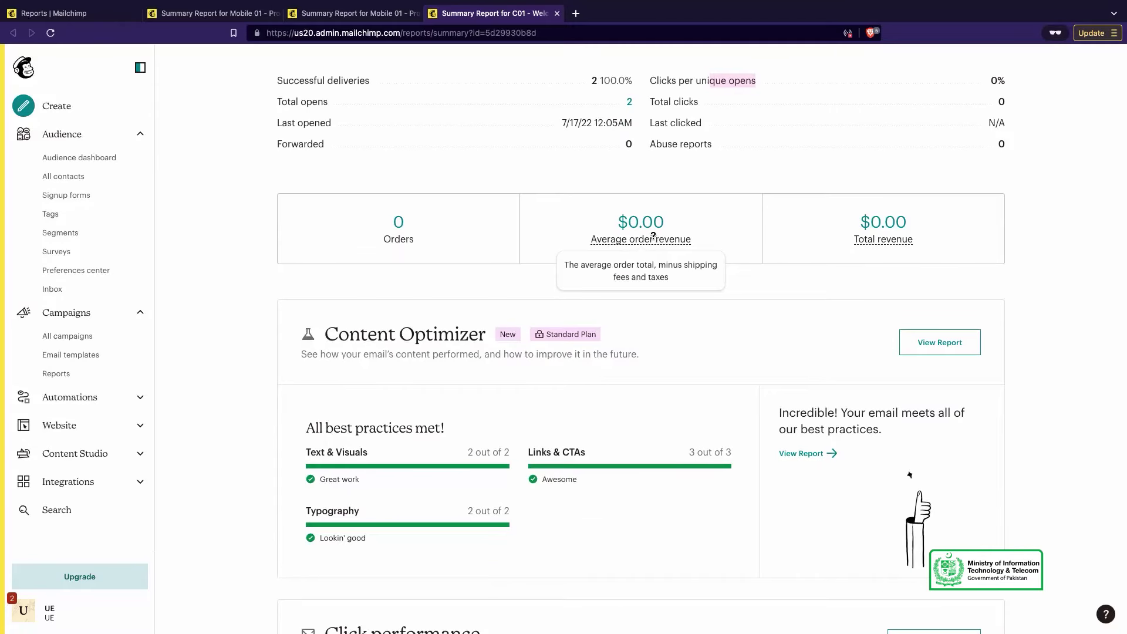
{"action": "mouse_move", "coordinate": [822, 242]}
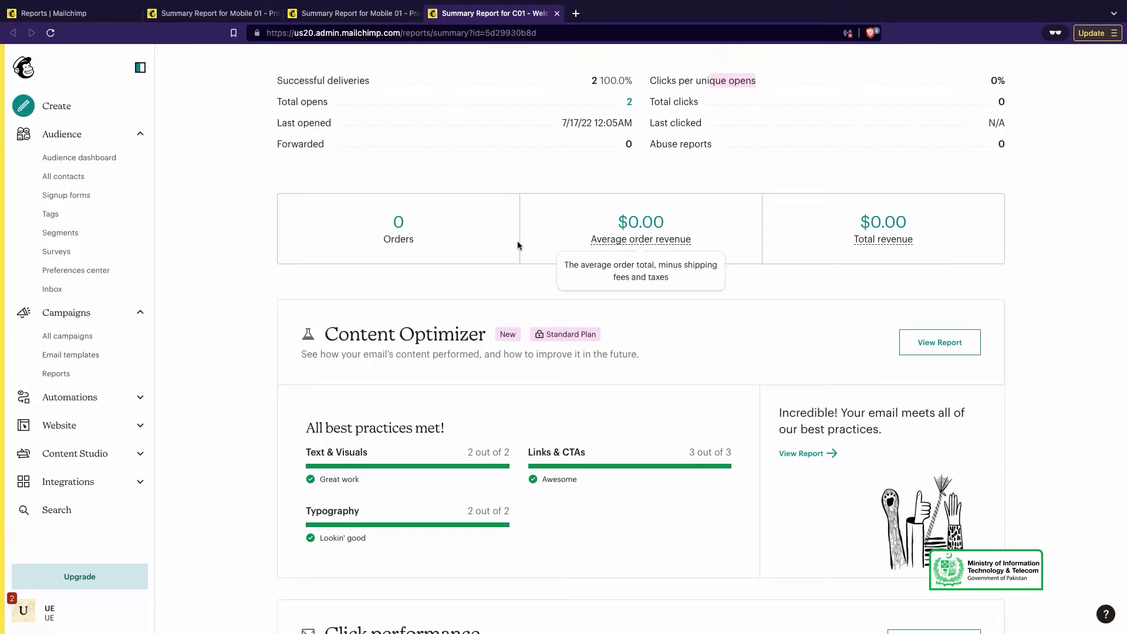
Step: Examine the welcome email's Content Optimizer results for text and visuals, links and CTAs, and typography
{"action": "scroll", "coordinate": [563, 288], "scroll_direction": "down", "scroll_amount": 3}
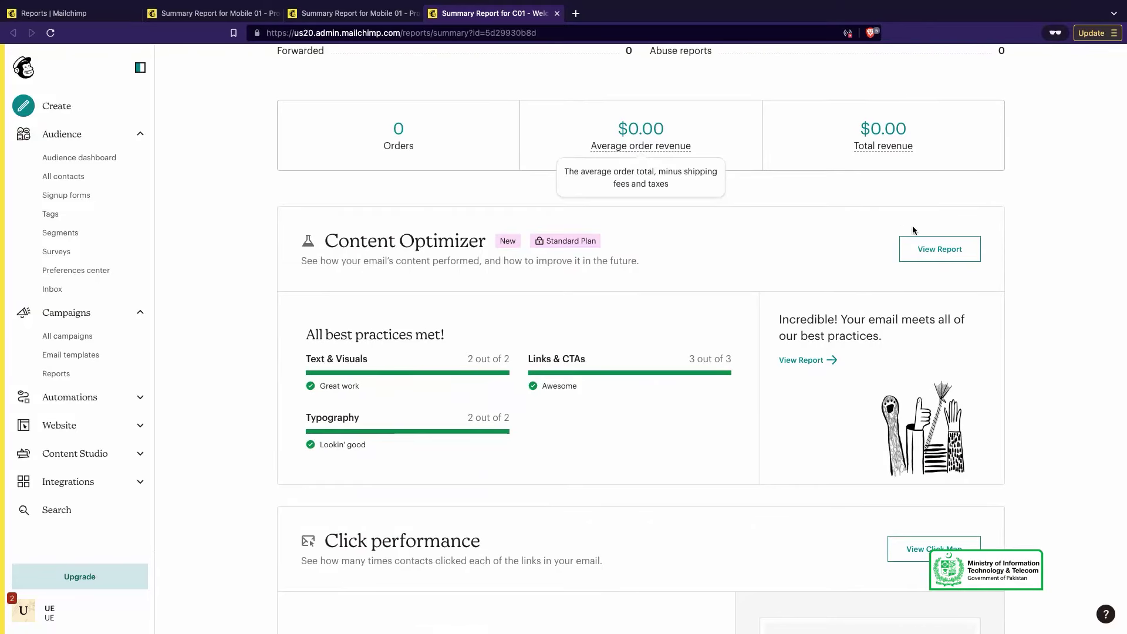
{"action": "scroll", "coordinate": [667, 379], "scroll_direction": "down", "scroll_amount": 2}
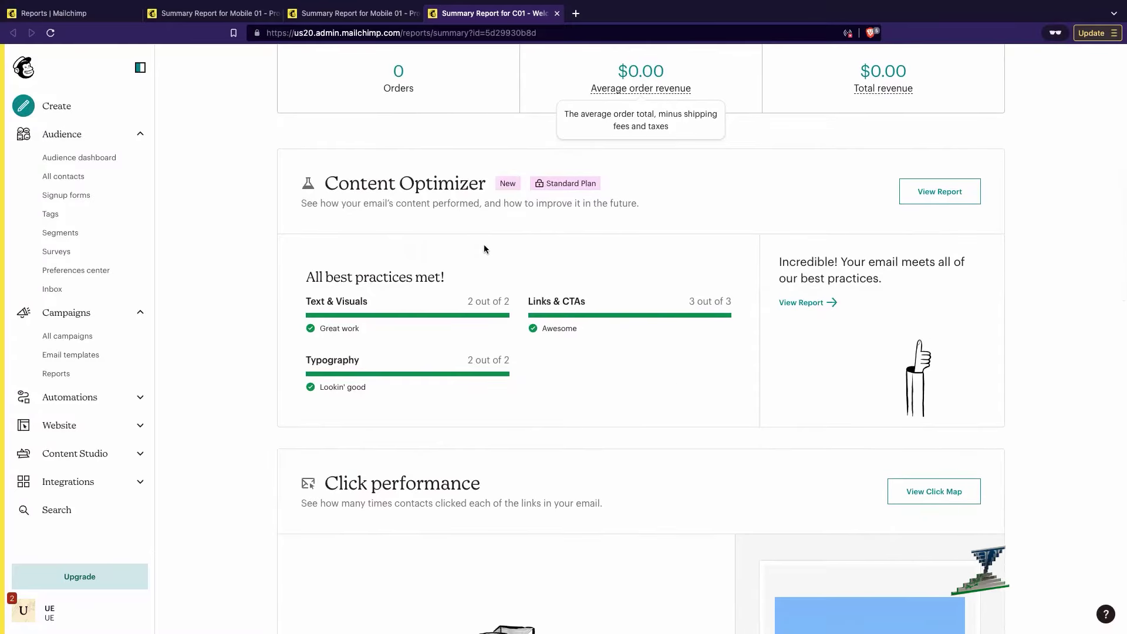
{"action": "scroll", "coordinate": [484, 246], "scroll_direction": "up", "scroll_amount": 1}
{"action": "scroll", "coordinate": [484, 244], "scroll_direction": "up", "scroll_amount": 3}
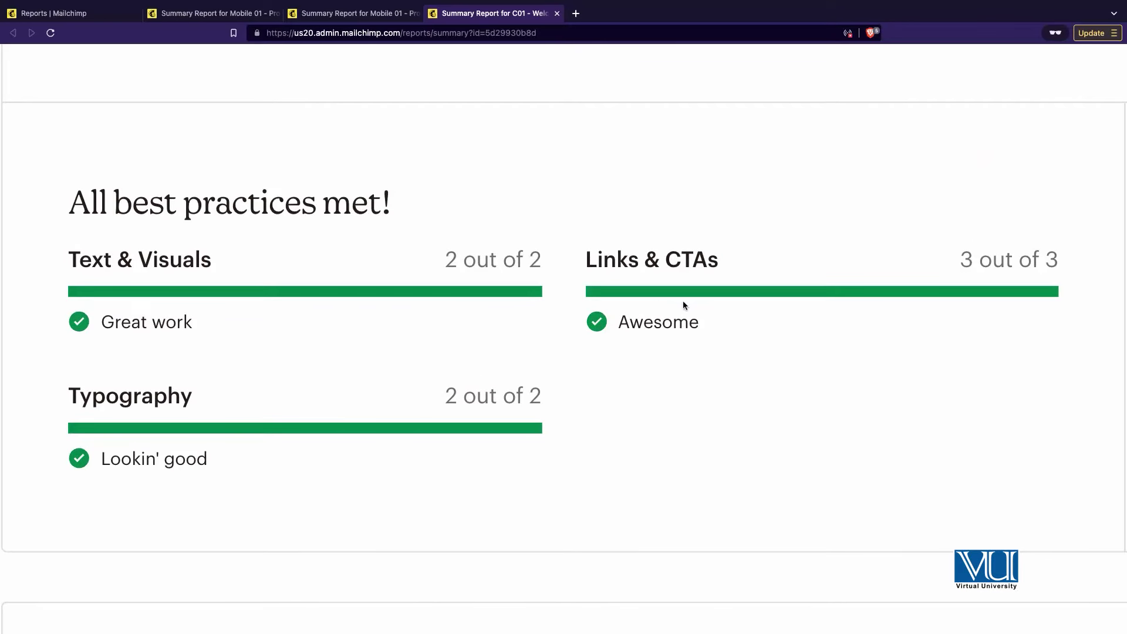
{"action": "left_click_drag", "start_coordinate": [721, 262], "coordinate": [673, 260]}
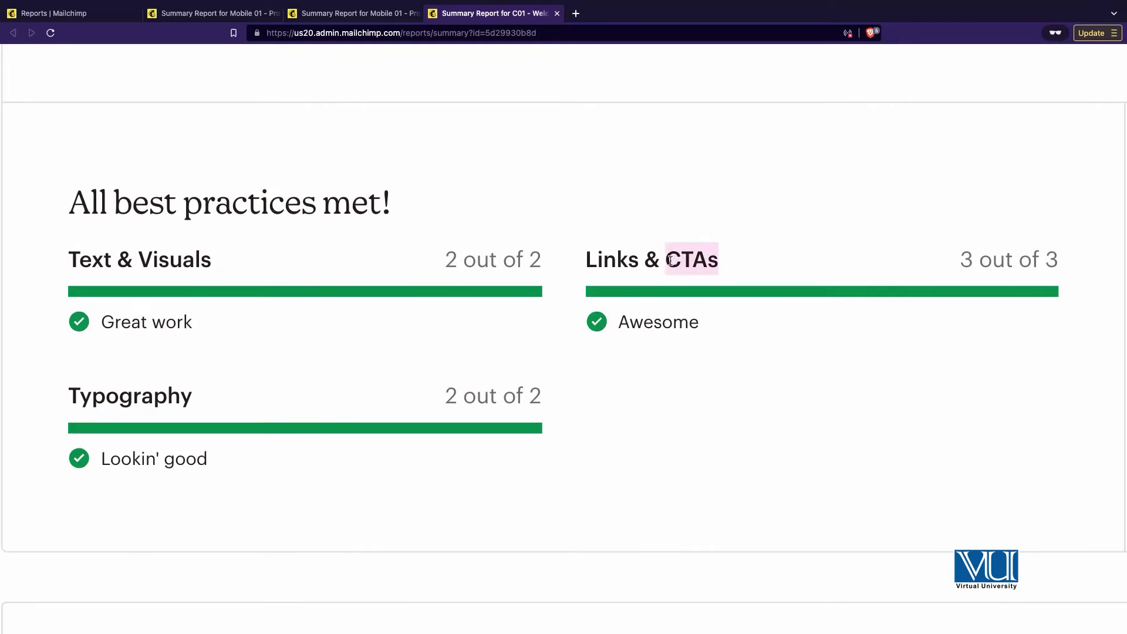
{"action": "scroll", "coordinate": [617, 270], "scroll_direction": "down", "scroll_amount": 3}
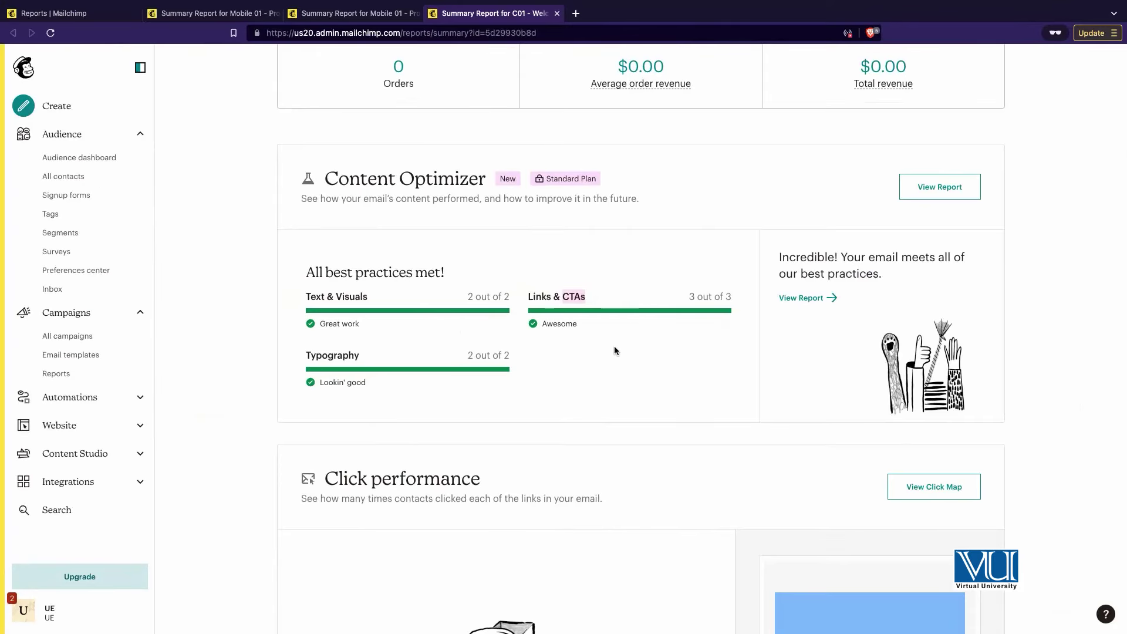
Step: Review the Click performance section of the welcome email report, including the email preview
{"action": "scroll", "coordinate": [614, 351], "scroll_direction": "down", "scroll_amount": 5}
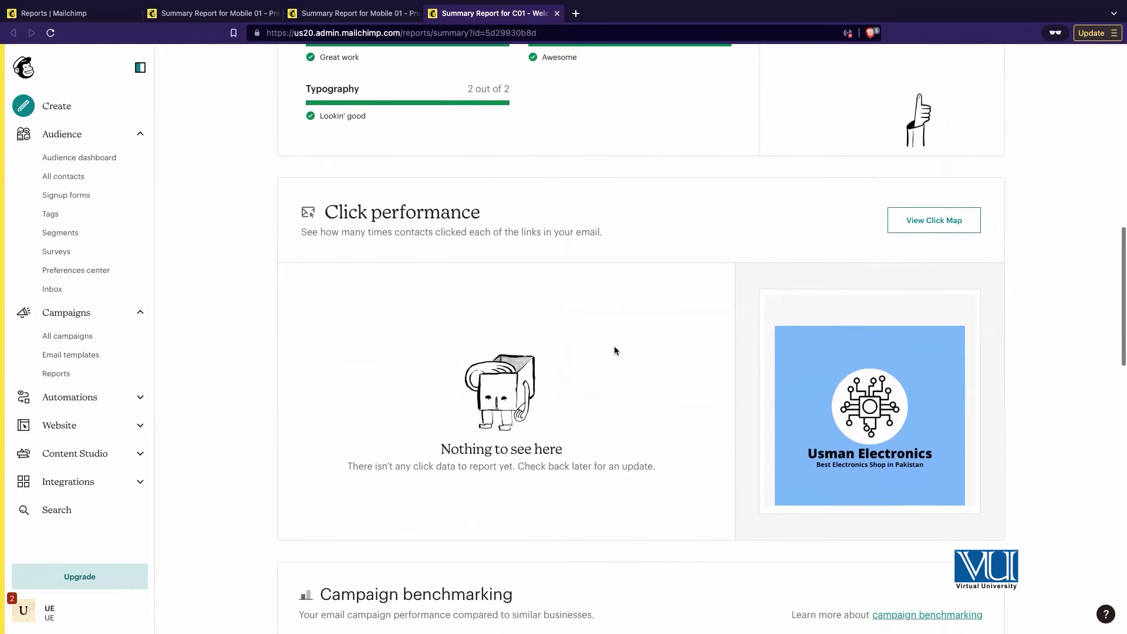
{"action": "scroll", "coordinate": [614, 351], "scroll_direction": "down", "scroll_amount": 1}
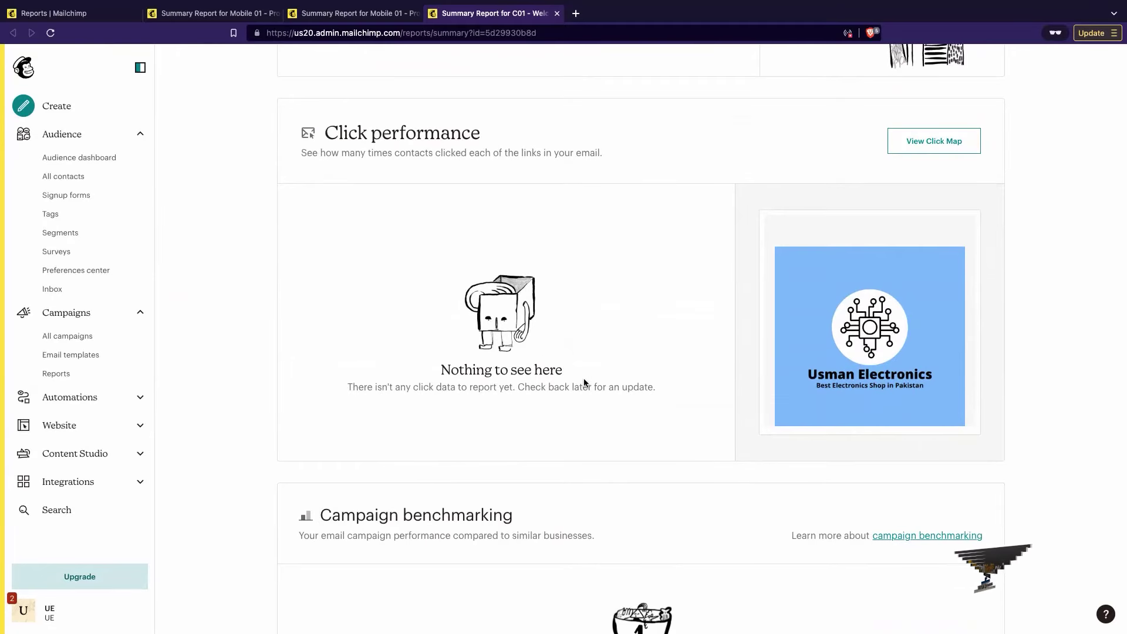
{"action": "mouse_move", "coordinate": [861, 340]}
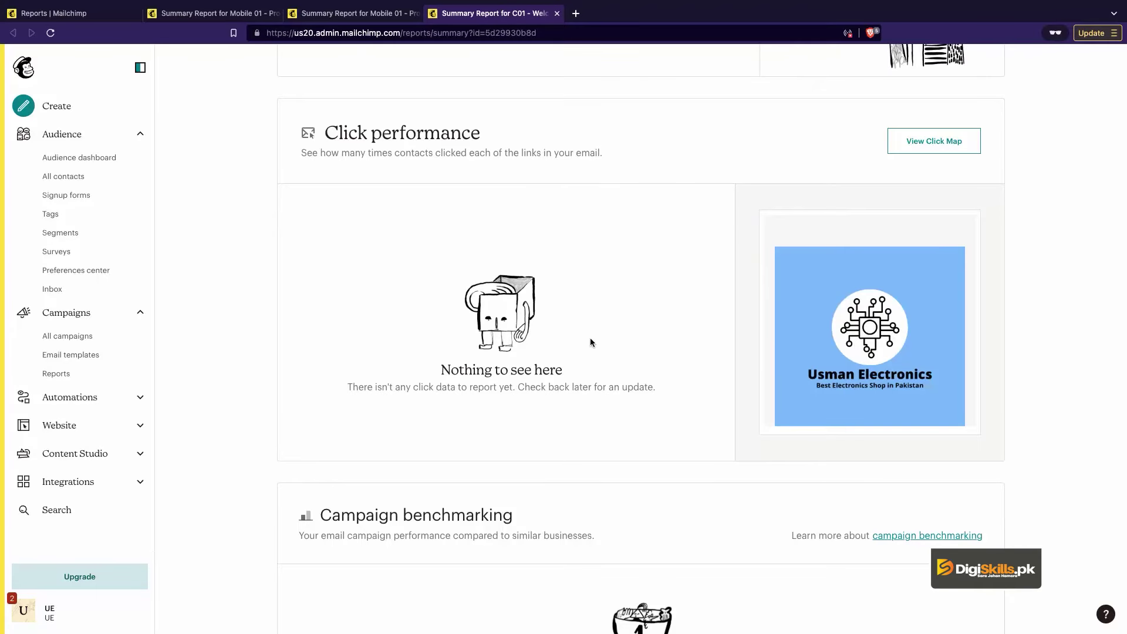
Step: Read the Campaign benchmarking section on comparing the campaign with similar businesses and its industry selection requirement
{"action": "scroll", "coordinate": [586, 326], "scroll_direction": "down", "scroll_amount": 6}
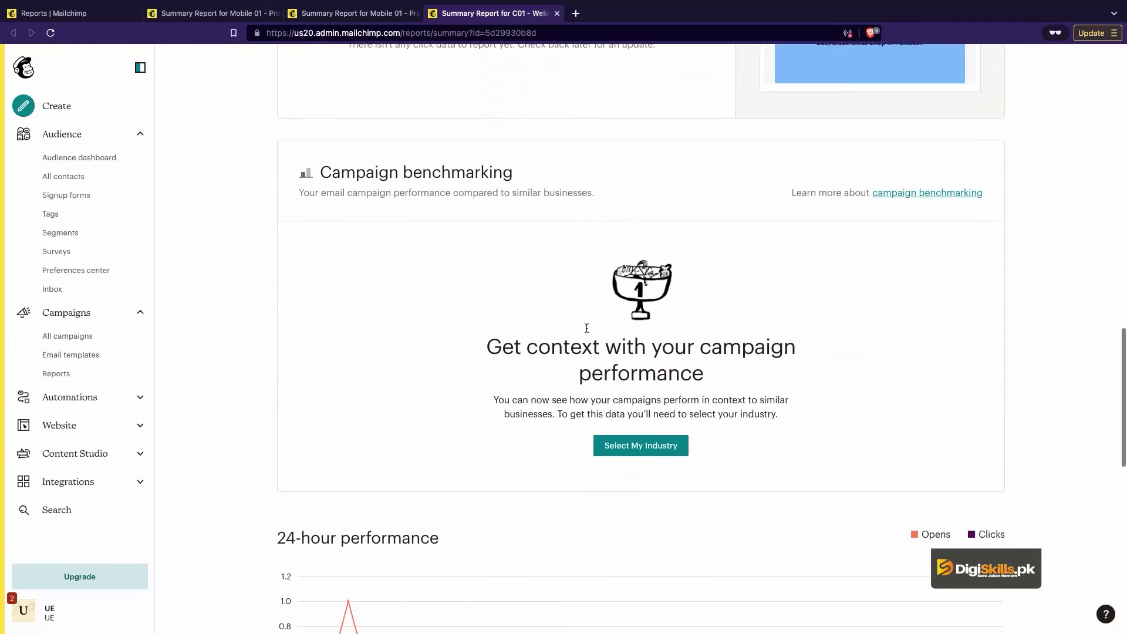
{"action": "scroll", "coordinate": [586, 328], "scroll_direction": "down", "scroll_amount": 1}
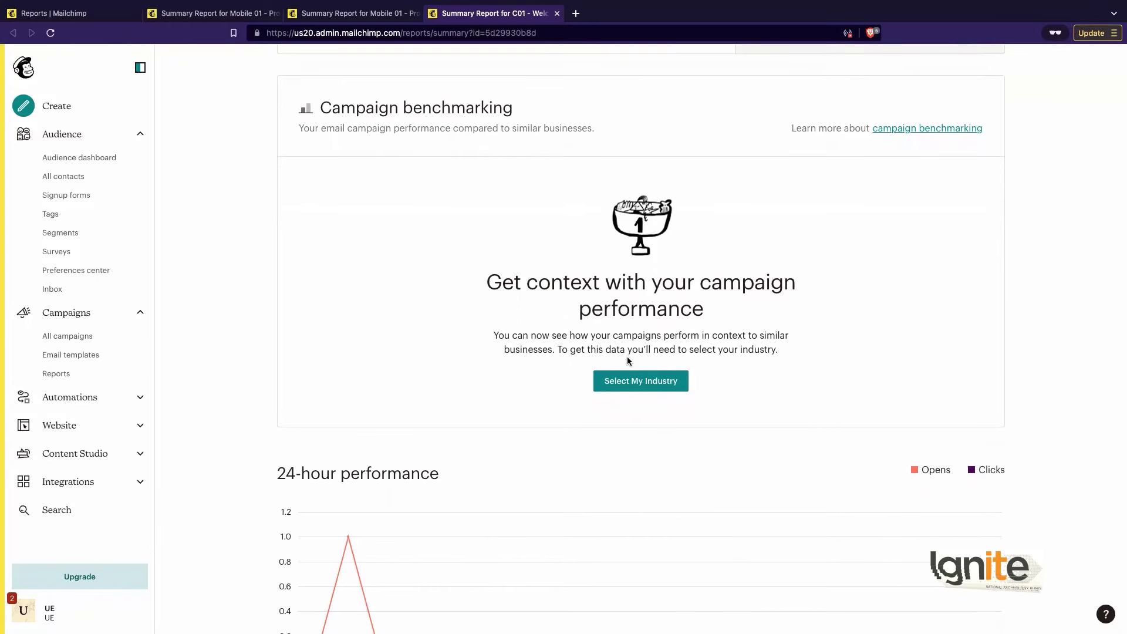
{"action": "scroll", "coordinate": [628, 360], "scroll_direction": "down", "scroll_amount": 1}
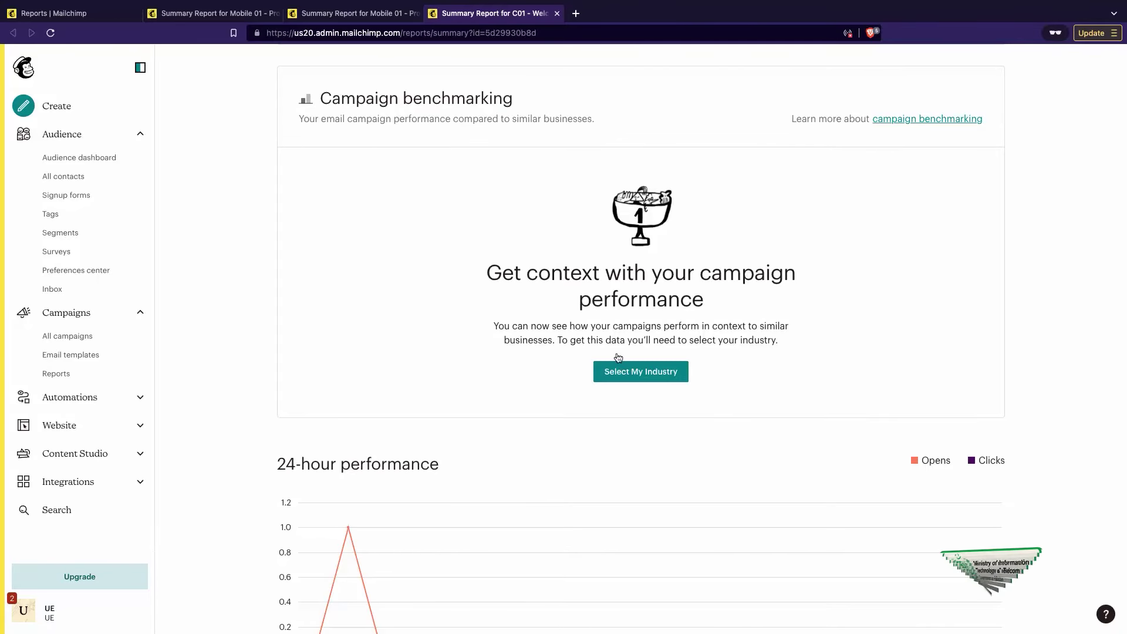
{"action": "scroll", "coordinate": [624, 378], "scroll_direction": "up", "scroll_amount": 5}
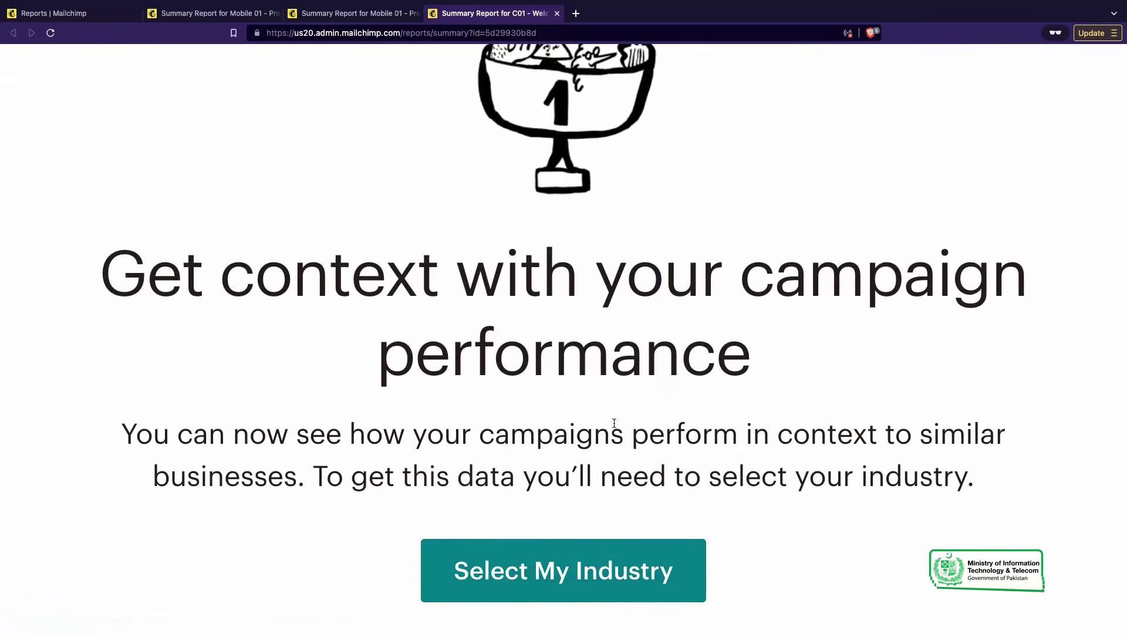
{"action": "scroll", "coordinate": [613, 422], "scroll_direction": "down", "scroll_amount": 5}
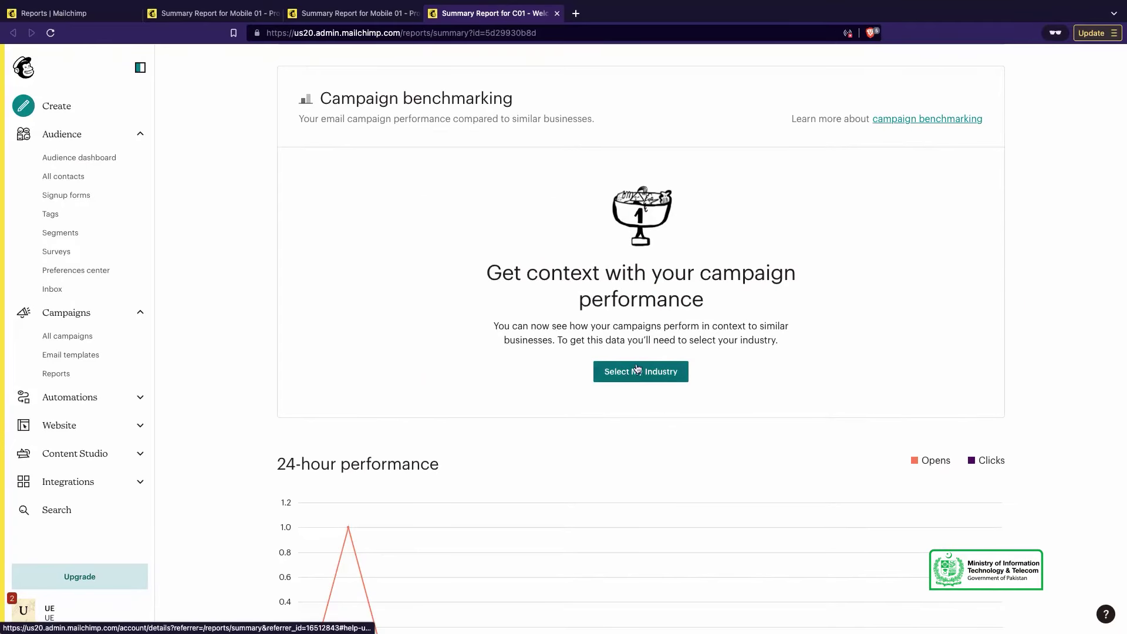
Step: Review the welcome email's 24-hour performance, subscribers with most opens, social performance and top locations by opens
{"action": "scroll", "coordinate": [639, 376], "scroll_direction": "down", "scroll_amount": 4}
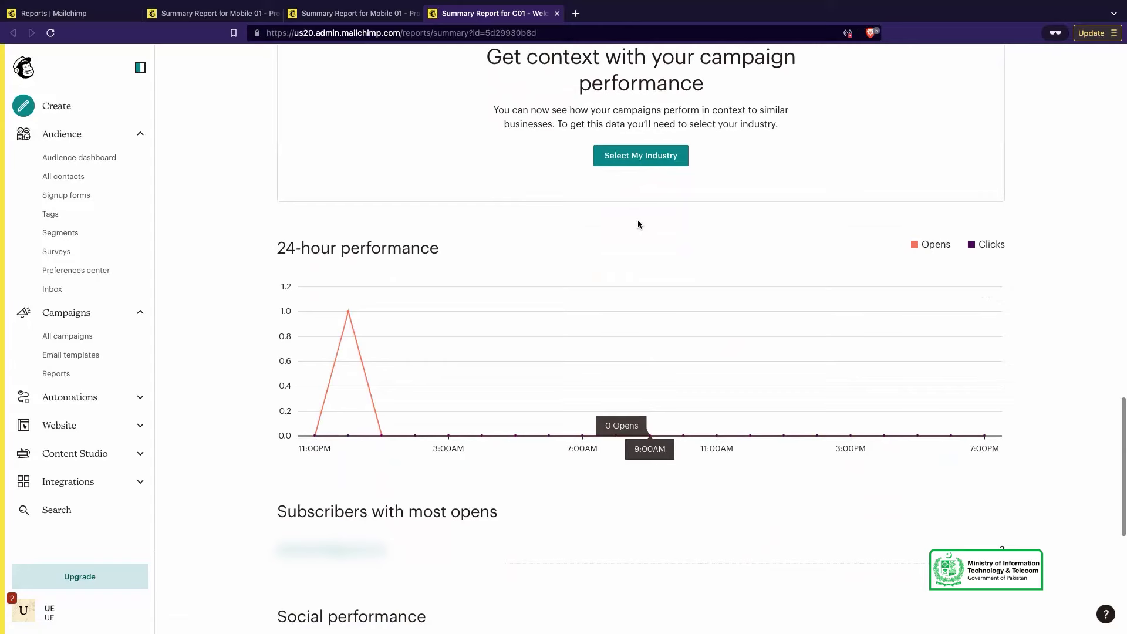
{"action": "scroll", "coordinate": [638, 216], "scroll_direction": "down", "scroll_amount": 1}
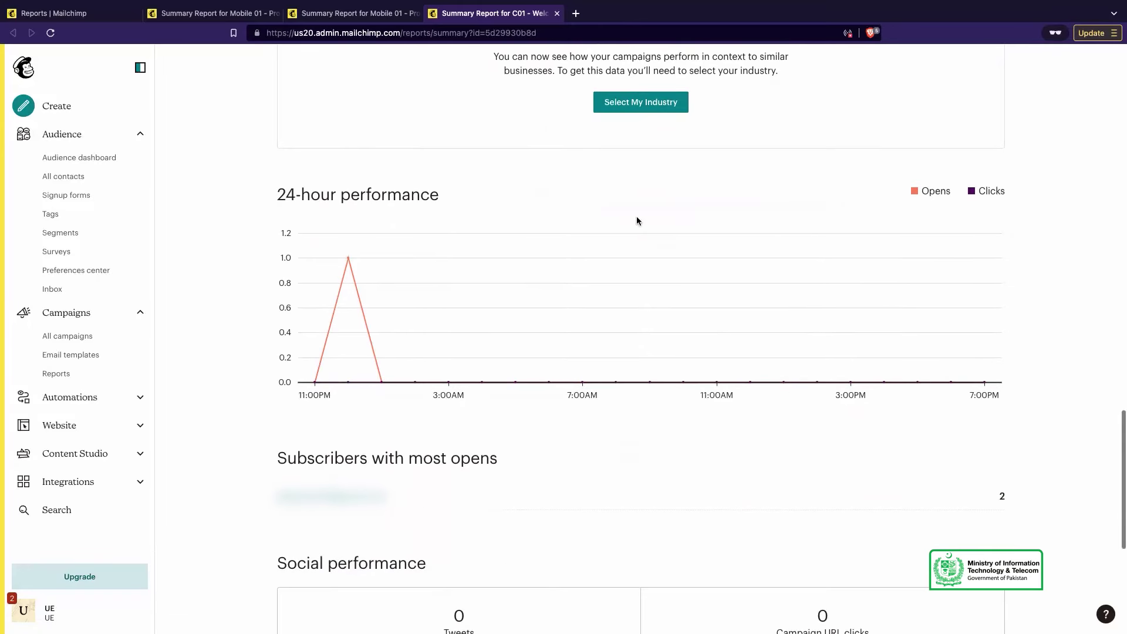
{"action": "scroll", "coordinate": [639, 282], "scroll_direction": "down", "scroll_amount": 2}
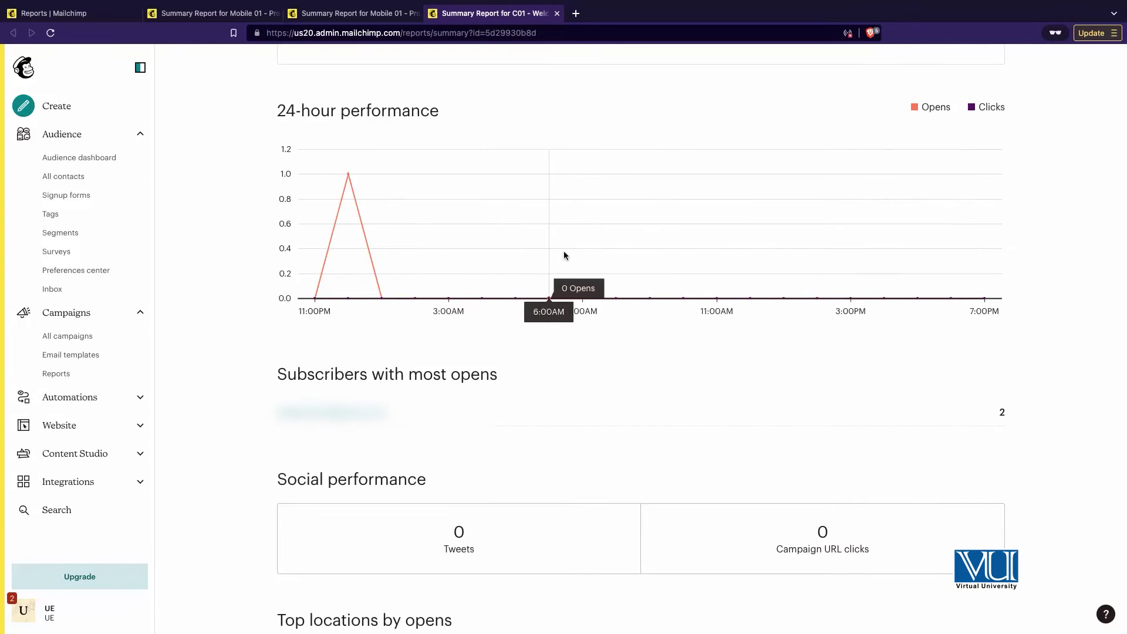
{"action": "scroll", "coordinate": [613, 347], "scroll_direction": "down", "scroll_amount": 5}
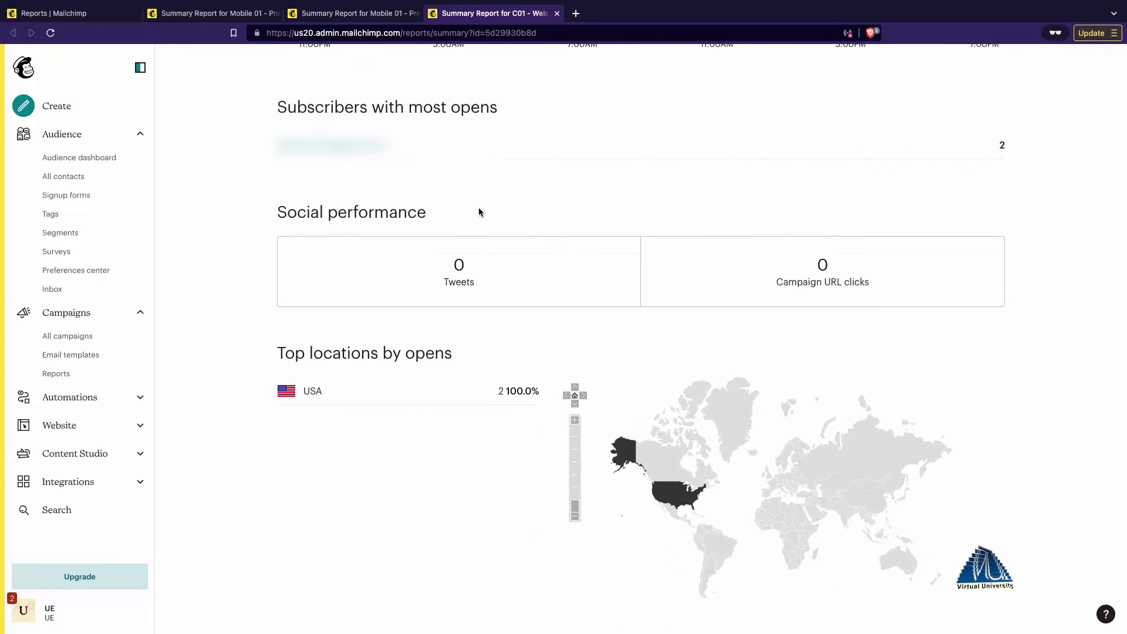
{"action": "double_click", "coordinate": [498, 285]}
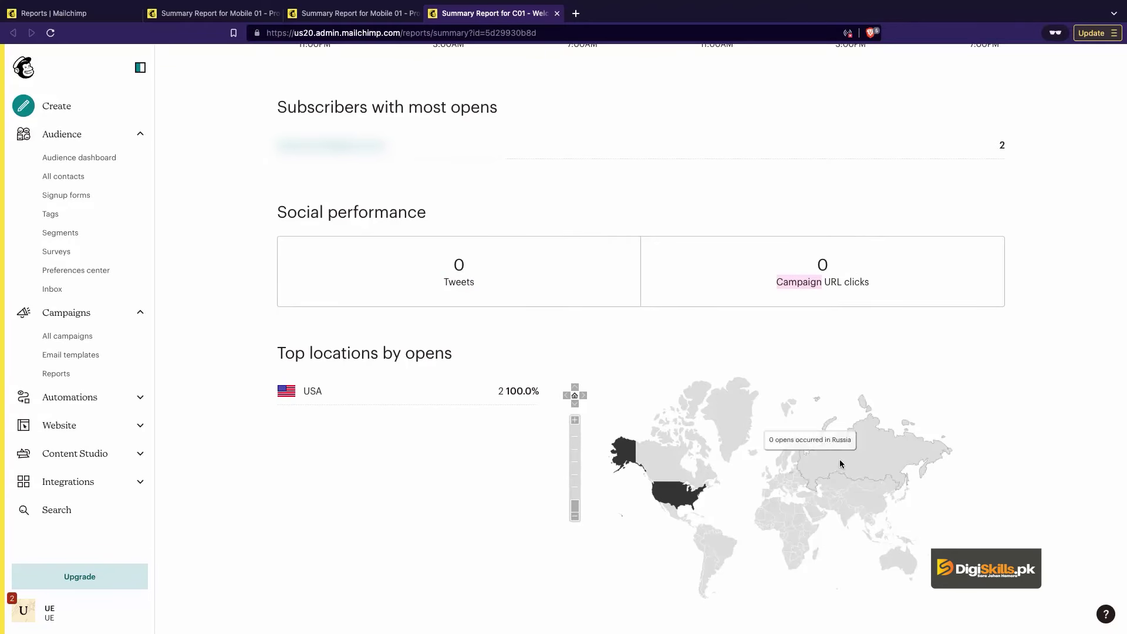
Step: View the activity list of the contacts the welcome email was sent to, with the page enlarged for readability
{"action": "scroll", "coordinate": [671, 438], "scroll_direction": "up", "scroll_amount": 20}
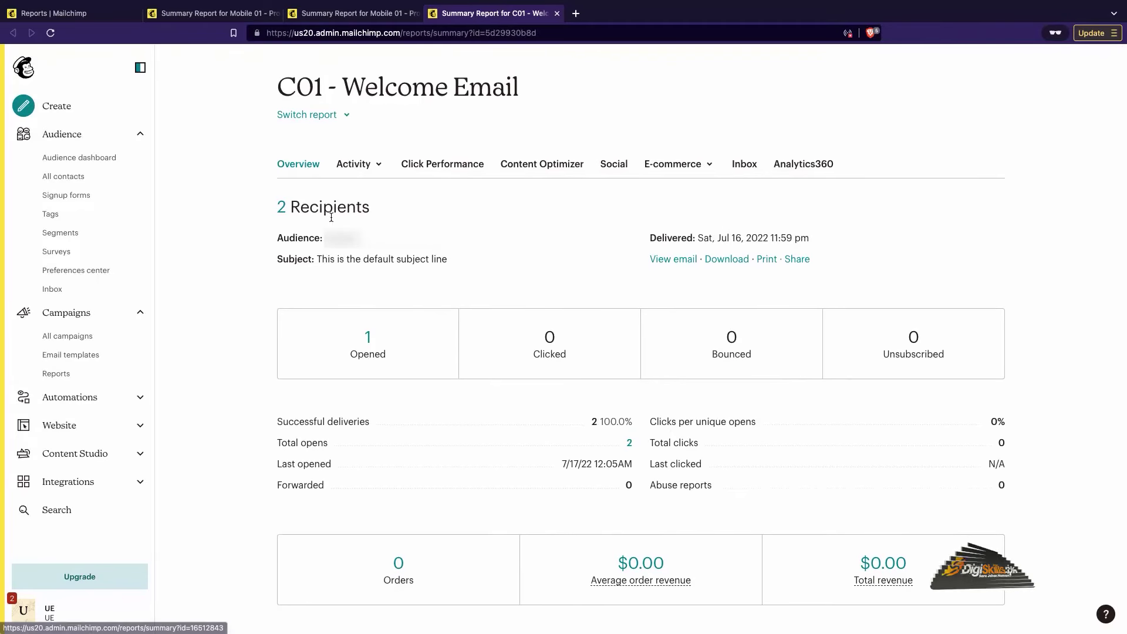
{"action": "left_click", "coordinate": [363, 166]}
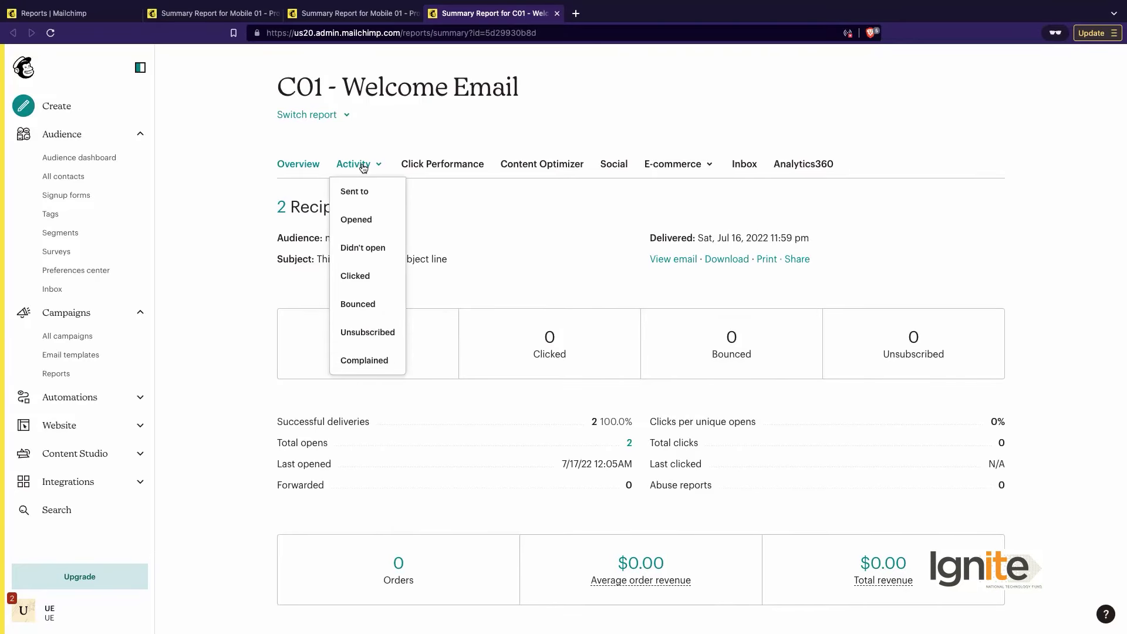
{"action": "key", "text": "ctrl+plus"}
{"action": "key", "text": "ctrl+plus"}
{"action": "key", "text": "ctrl+plus"}
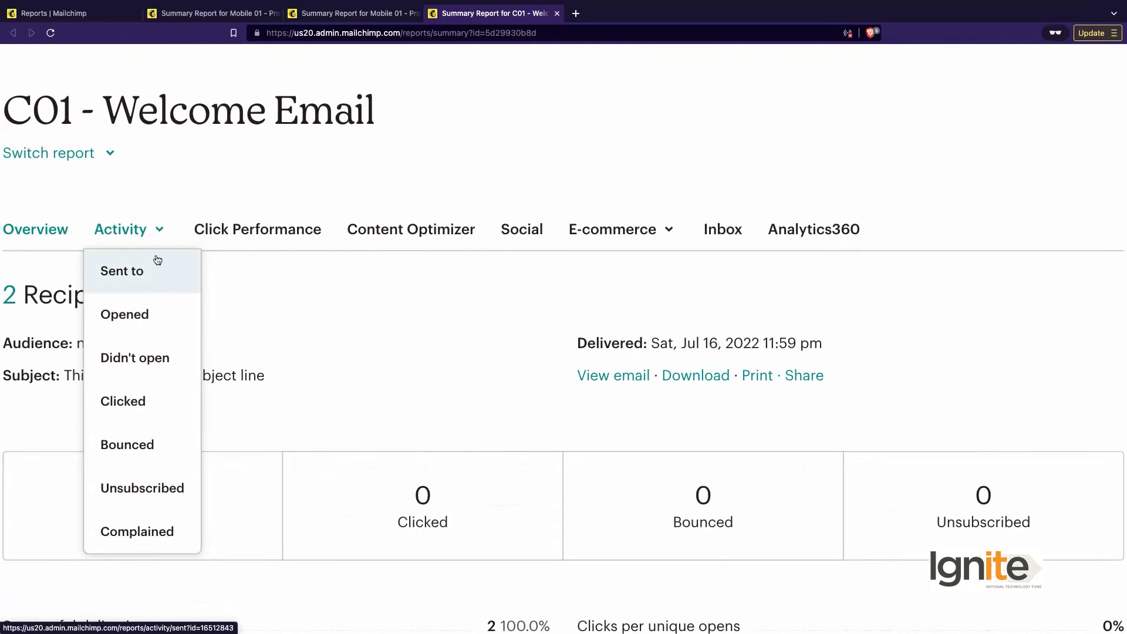
{"action": "left_click", "coordinate": [128, 272]}
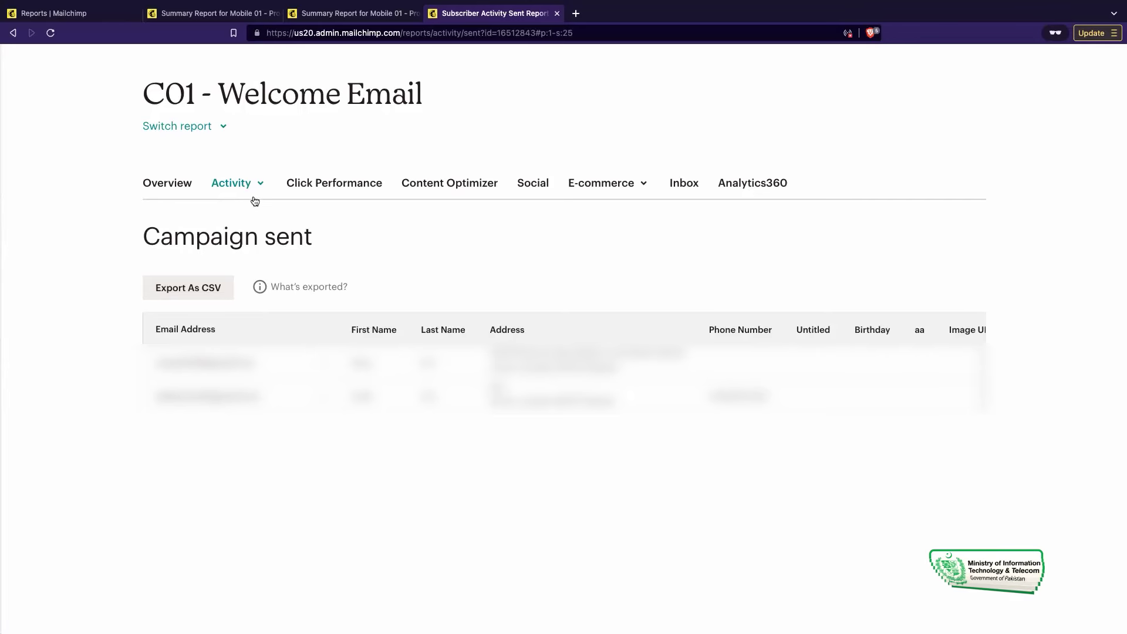
Step: View the welcome email's activity lists of contacts who opened it and contacts who didn't open it
{"action": "left_click", "coordinate": [236, 186]}
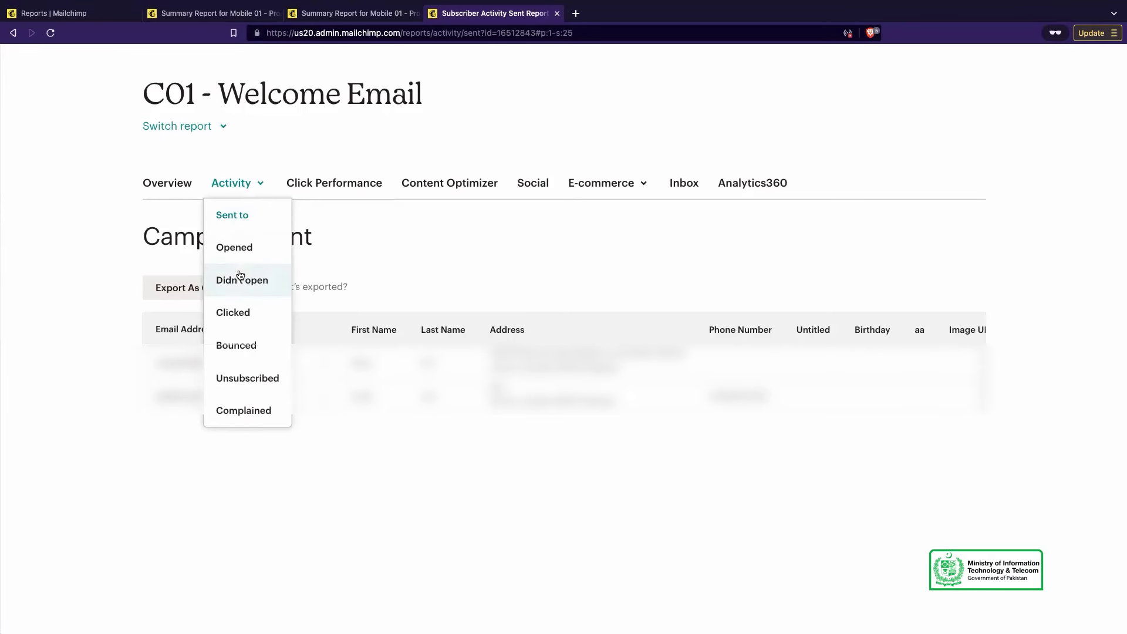
{"action": "left_click", "coordinate": [238, 250]}
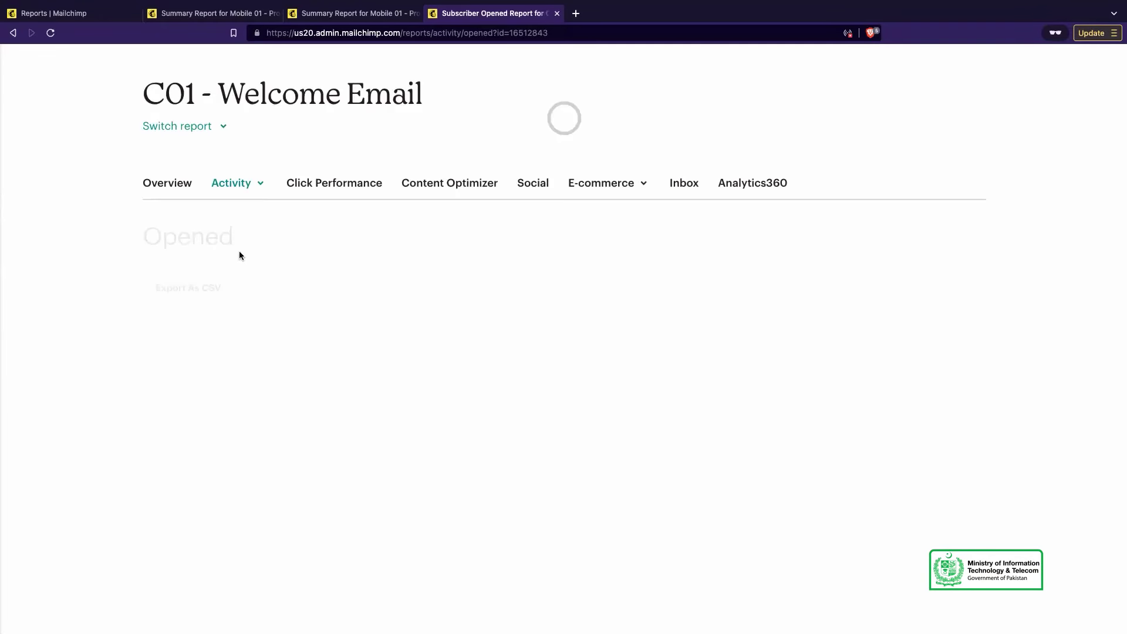
{"action": "left_click", "coordinate": [244, 187]}
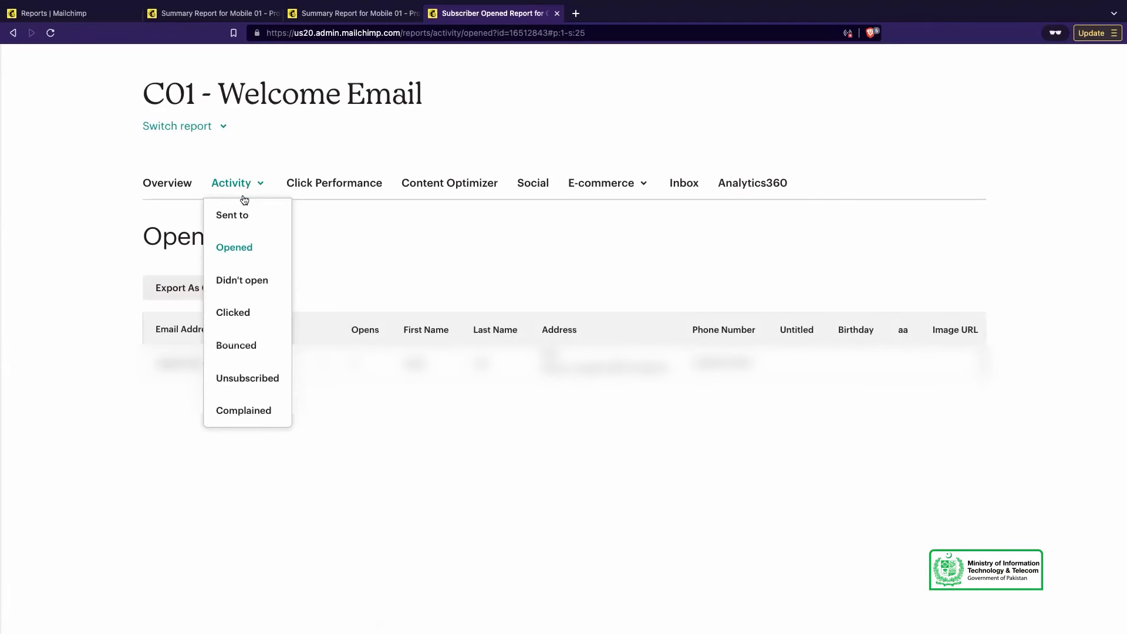
{"action": "left_click", "coordinate": [241, 288]}
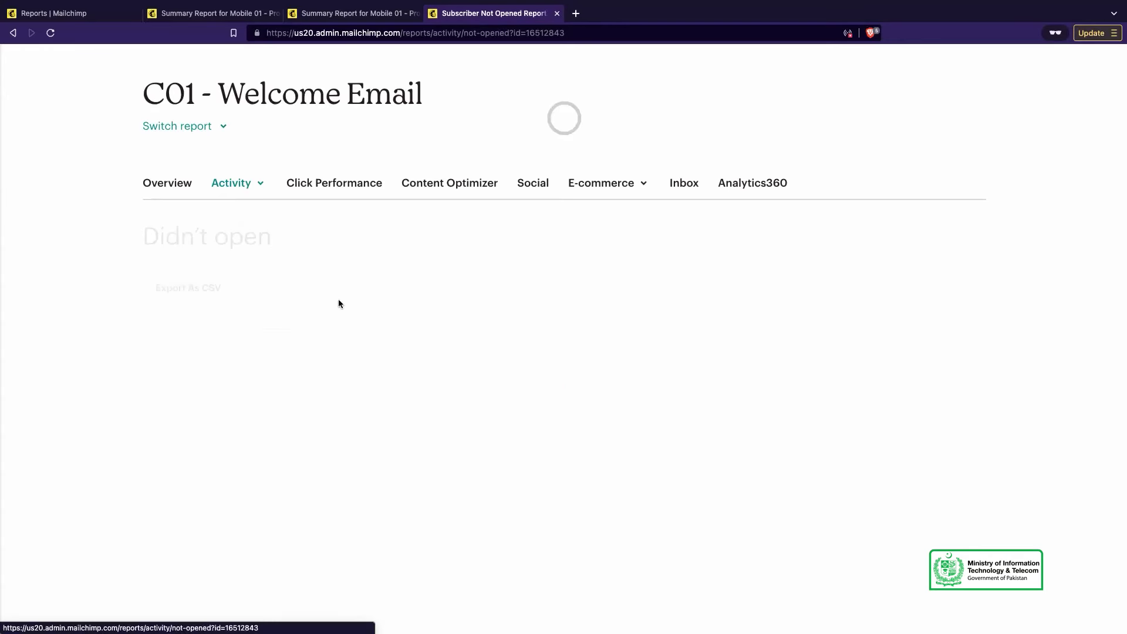